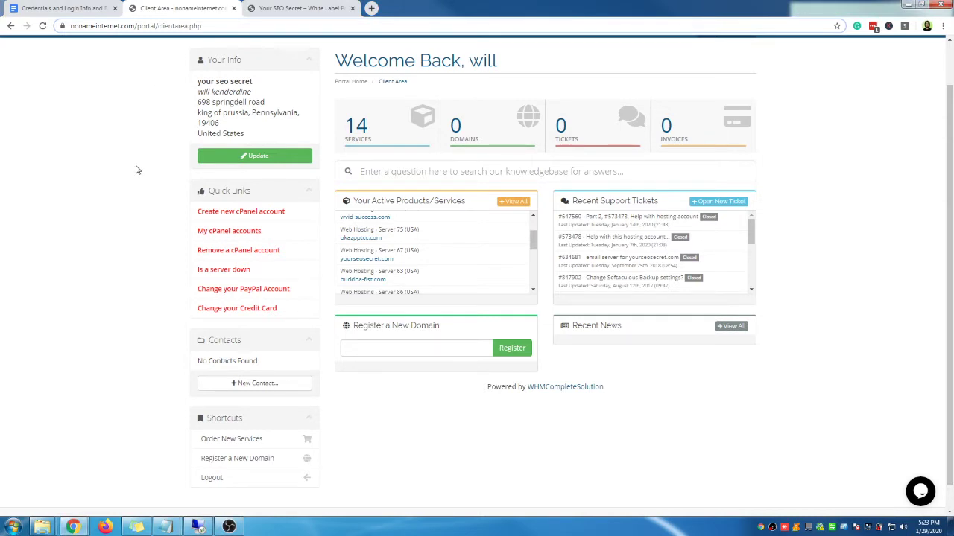
# Step: Check the yourseosecret.com home page and its Our Team page for missing content, ending on the home page
pyautogui.click(312, 8)
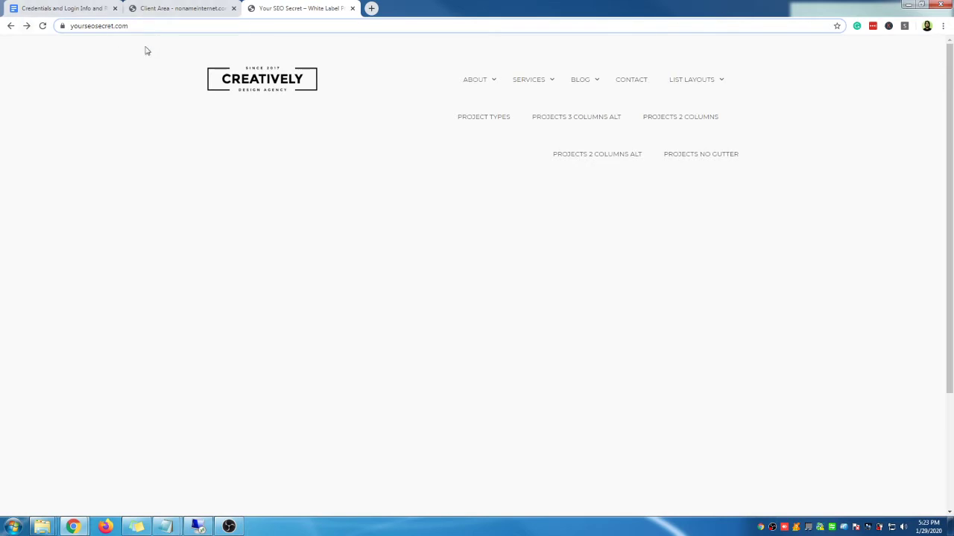
pyautogui.scroll(-5, 698, 96)
pyautogui.scroll(5, 551, 362)
pyautogui.moveTo(482, 94)
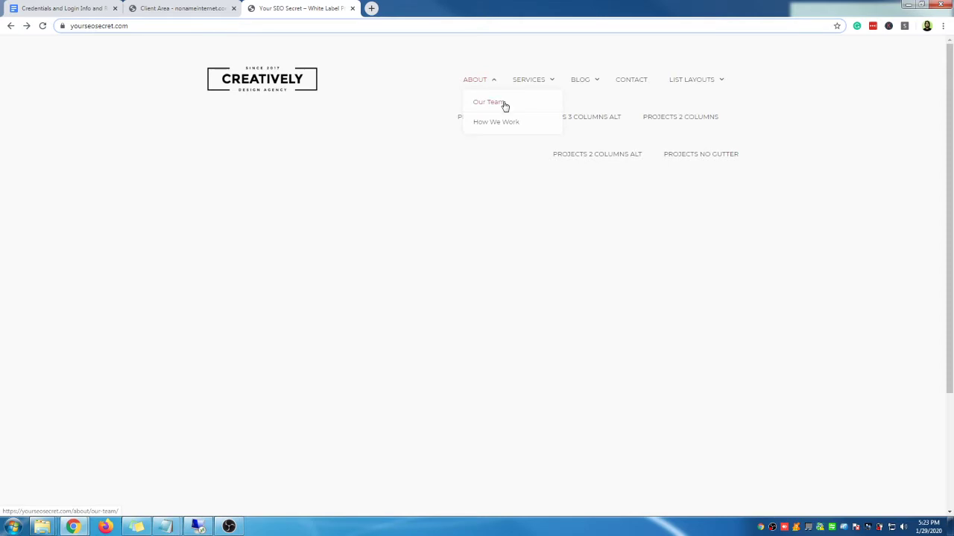
pyautogui.click(505, 104)
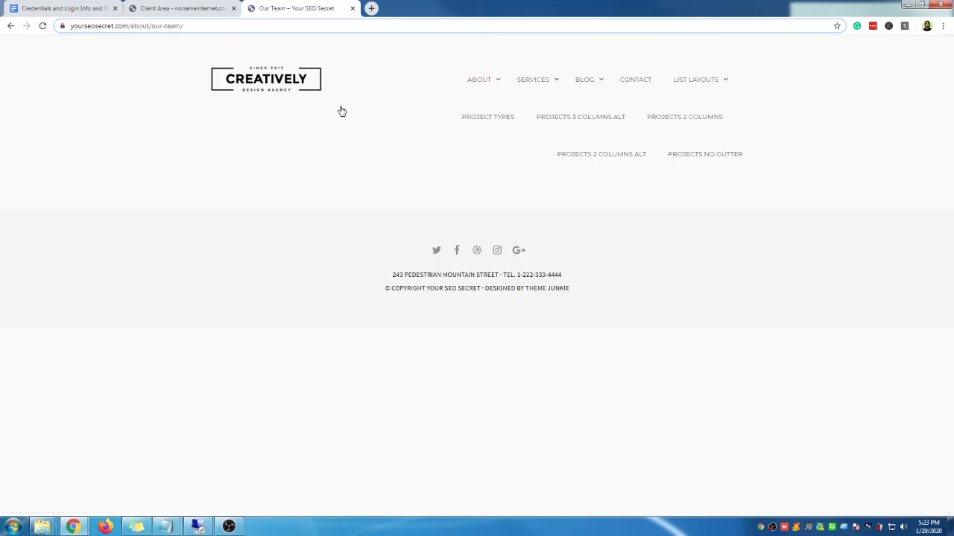
pyautogui.click(266, 82)
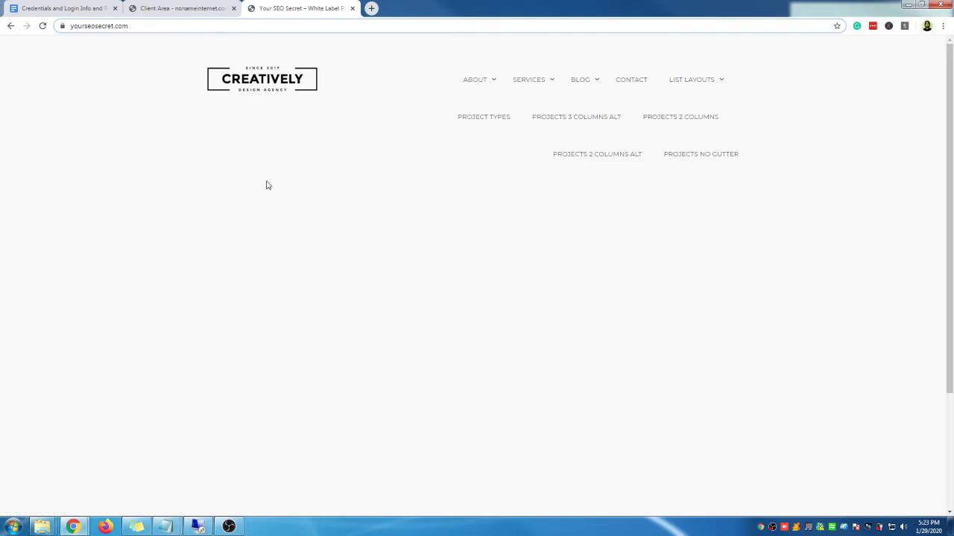
# Step: Open the File Manager of the yourseosecret.com hosting account from the nonameinternet.com client area
pyautogui.click(189, 9)
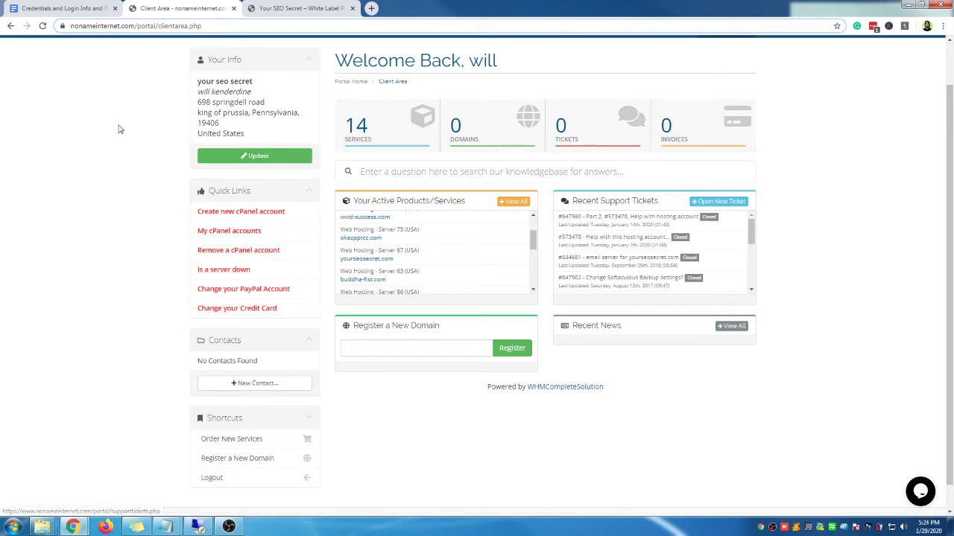
pyautogui.click(390, 257)
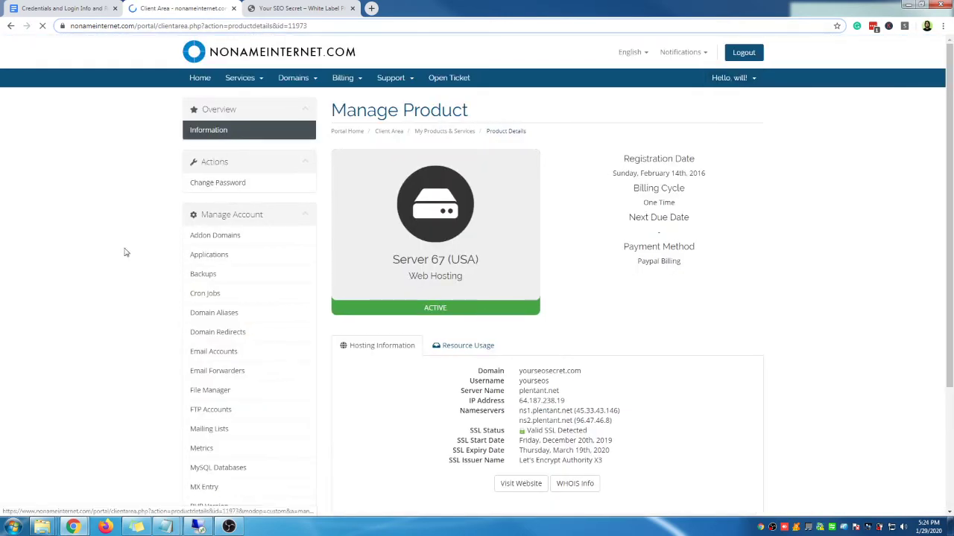
pyautogui.scroll(-2, 696, 343)
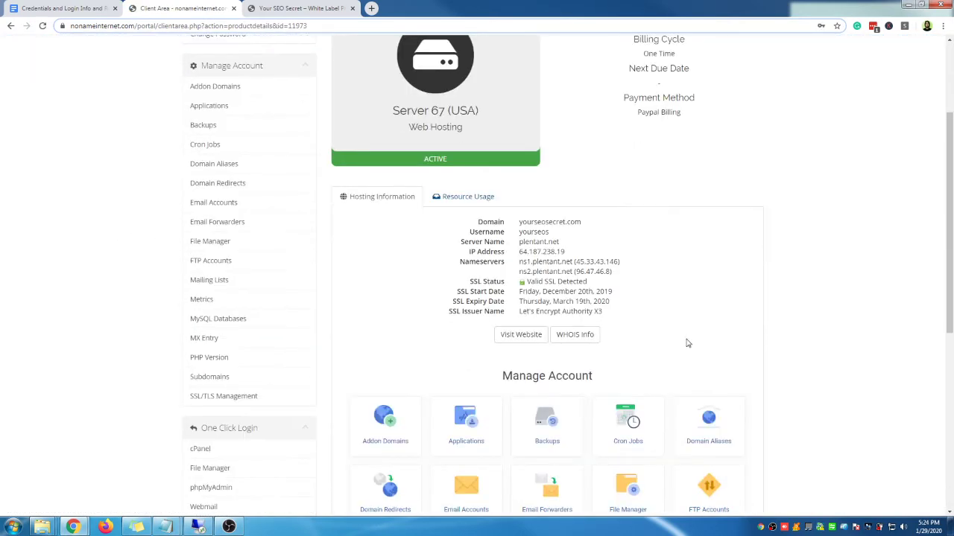
pyautogui.scroll(-3, 684, 341)
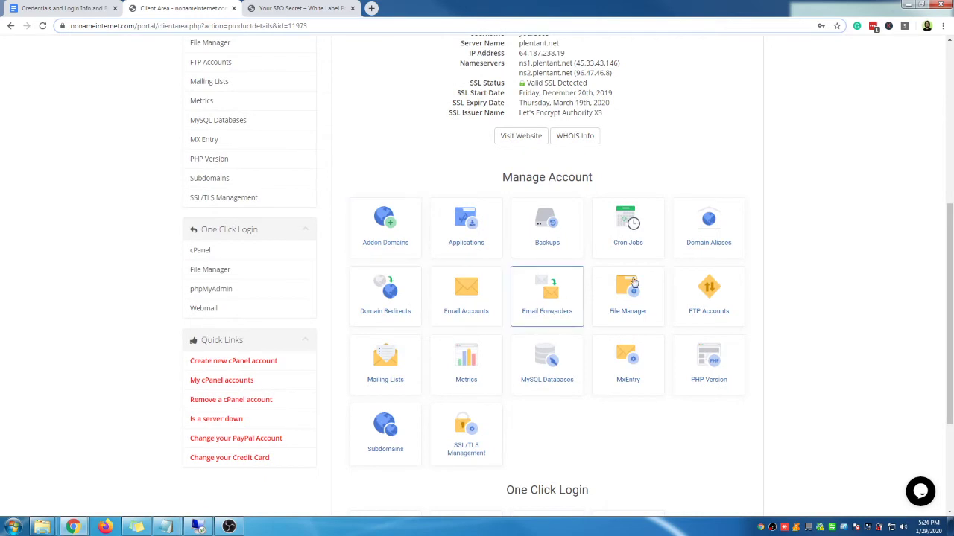
pyautogui.click(635, 314)
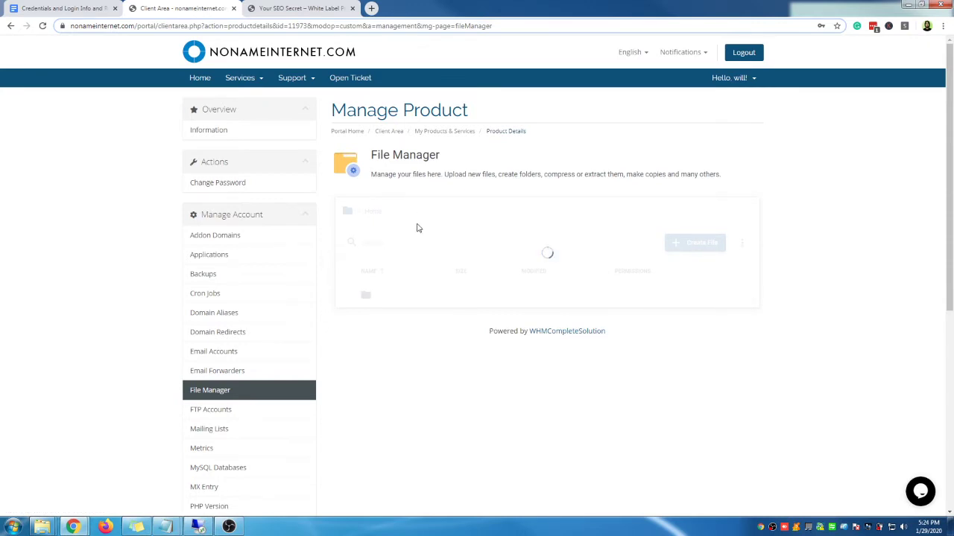
# Step: Open the public_html folder in the account's home directory
pyautogui.scroll(-4, 668, 331)
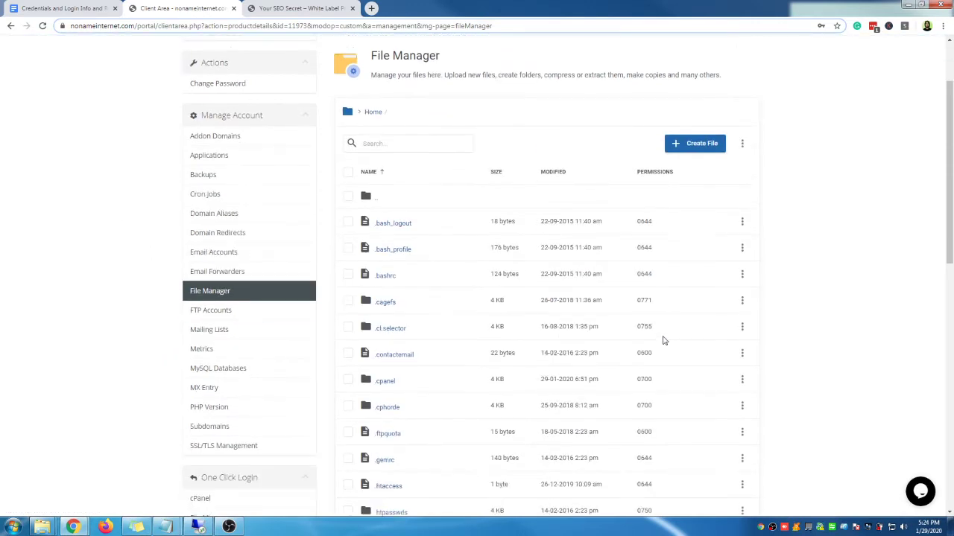
pyautogui.scroll(-1, 664, 343)
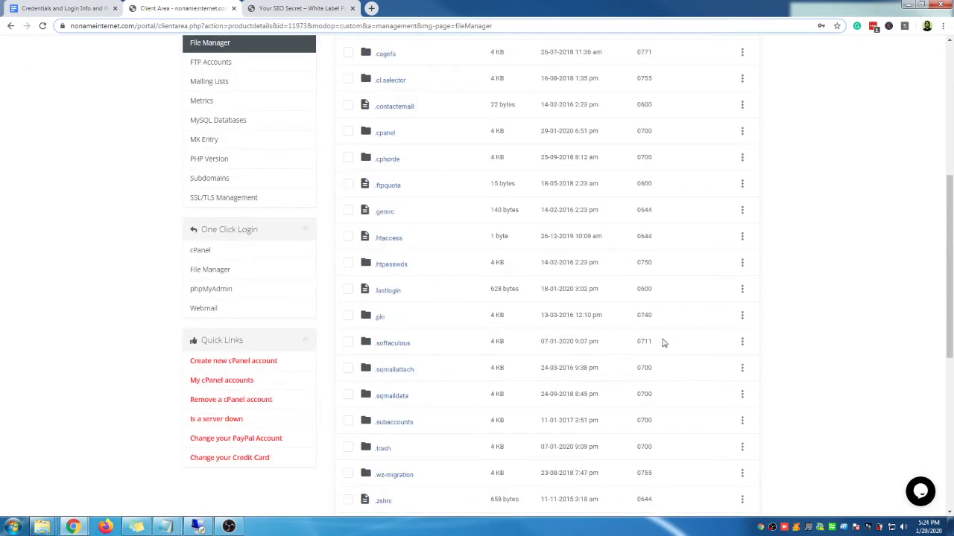
pyautogui.scroll(-5, 663, 342)
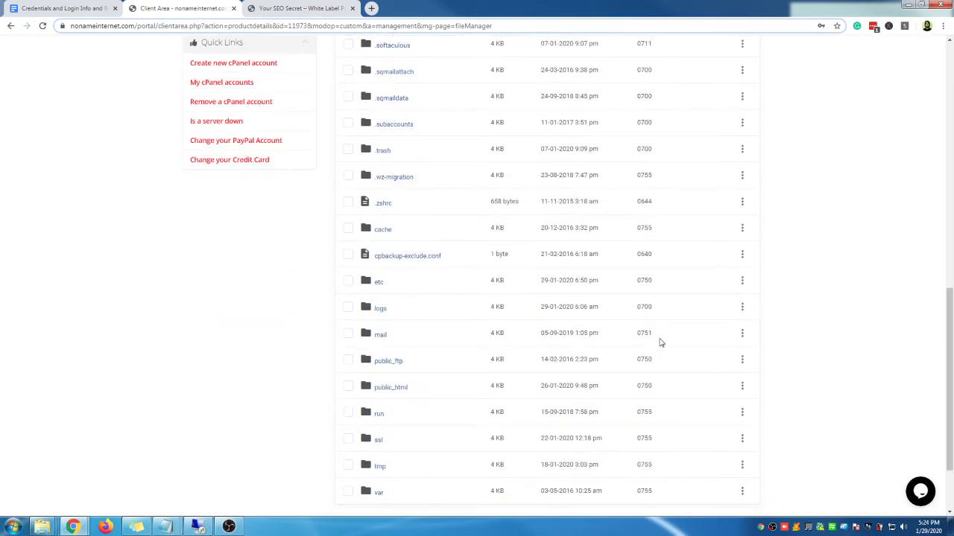
pyautogui.click(393, 339)
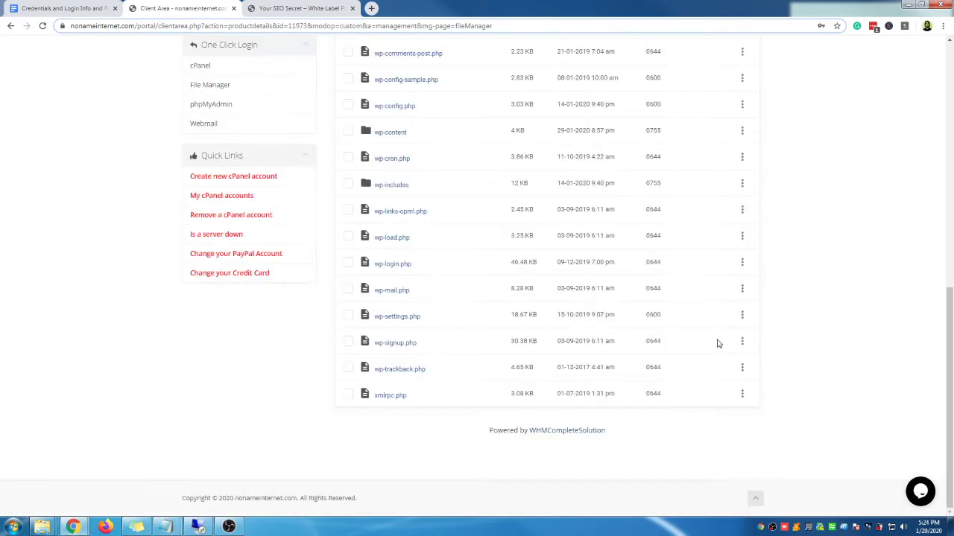
# Step: Open the plugins folder inside wp-content
pyautogui.scroll(5, 476, 224)
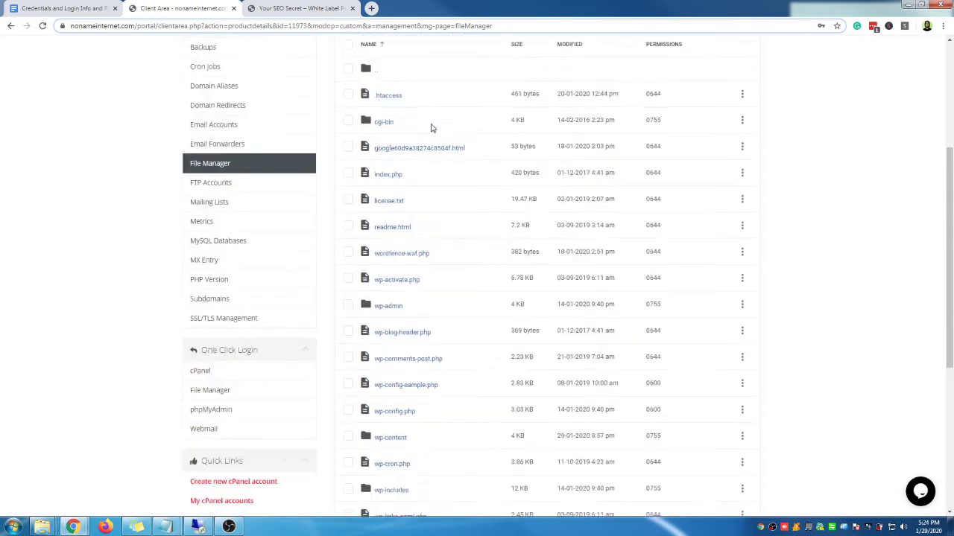
pyautogui.scroll(-3, 429, 216)
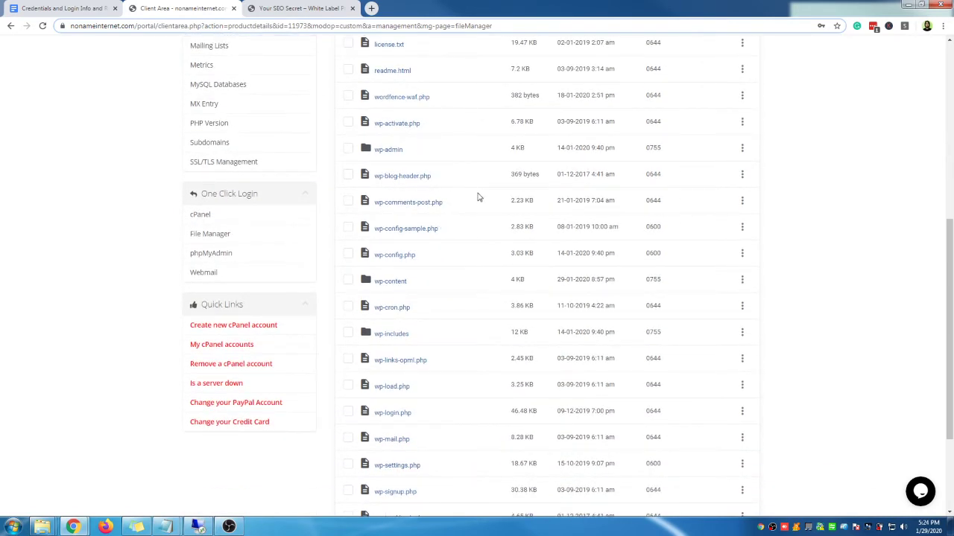
pyautogui.scroll(-1, 490, 245)
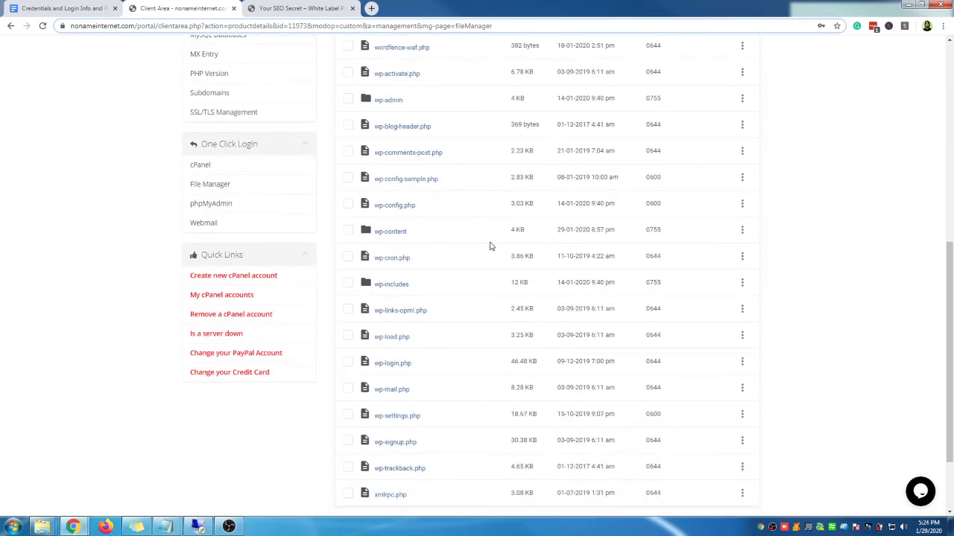
pyautogui.click(404, 232)
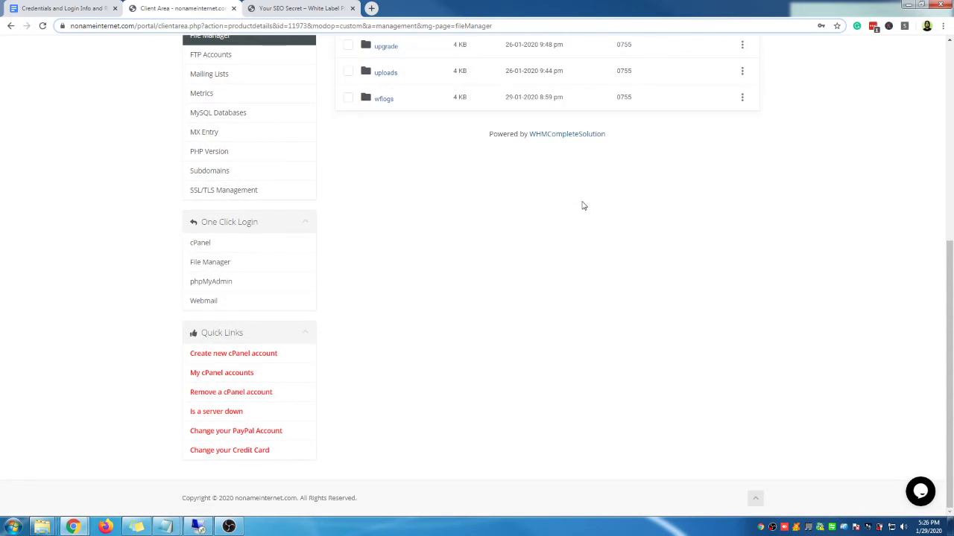
pyautogui.scroll(3, 522, 231)
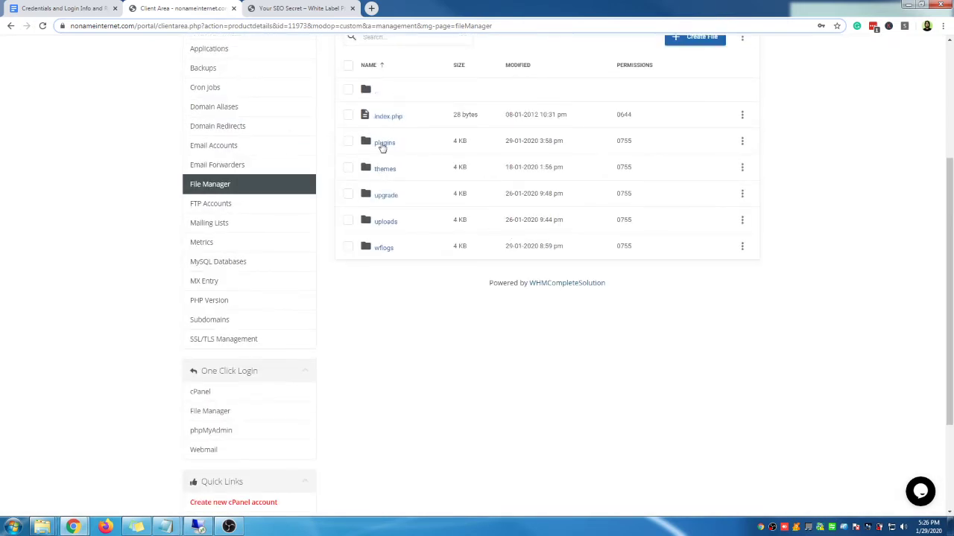
pyautogui.click(384, 143)
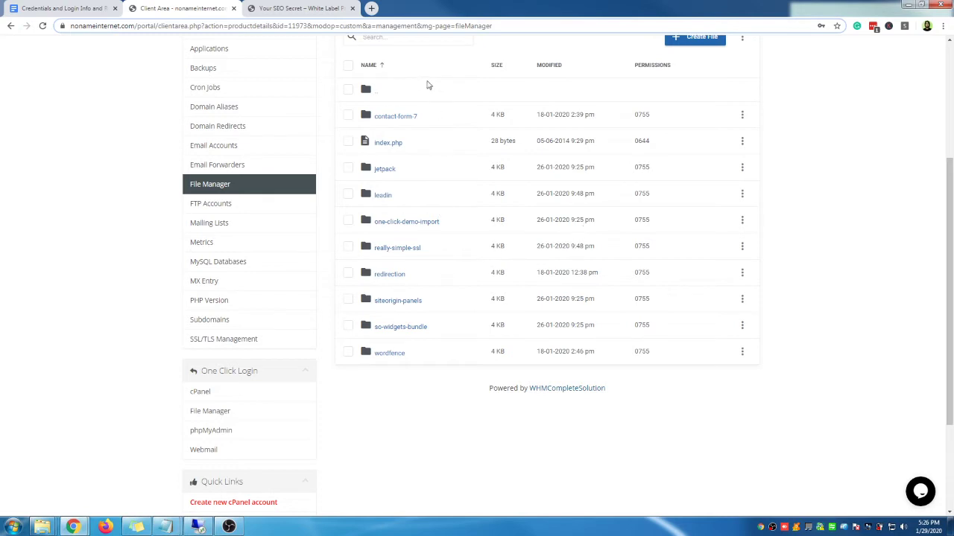
pyautogui.click(386, 170)
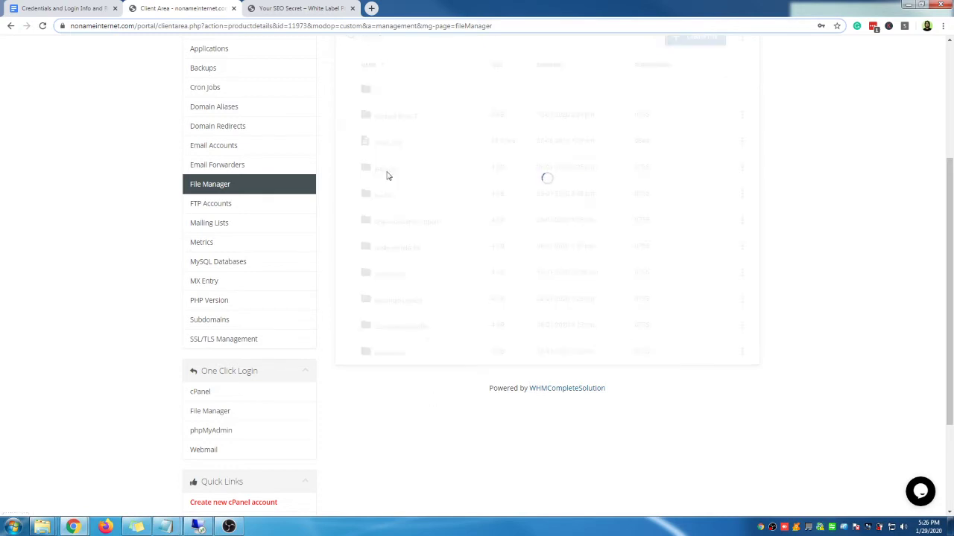
pyautogui.scroll(2, 649, 209)
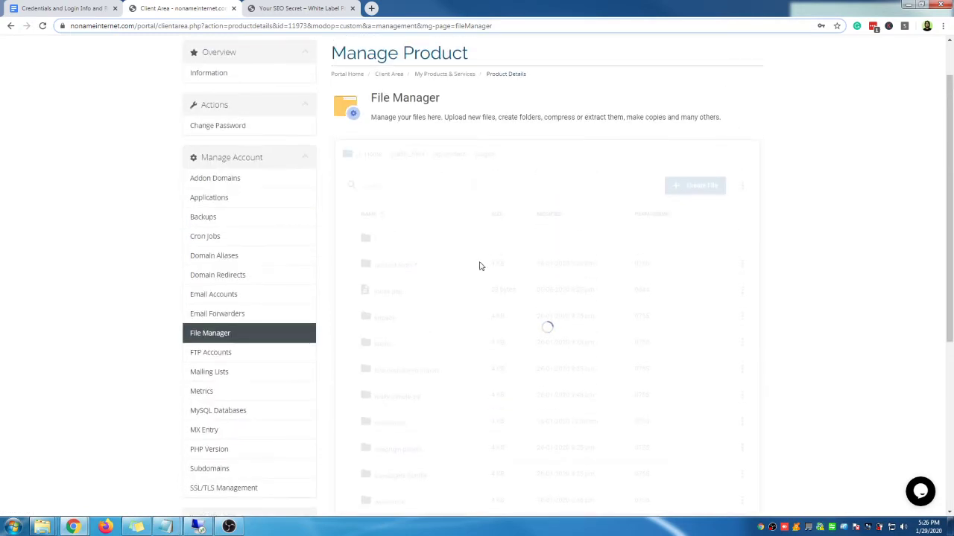
pyautogui.scroll(-1, 492, 275)
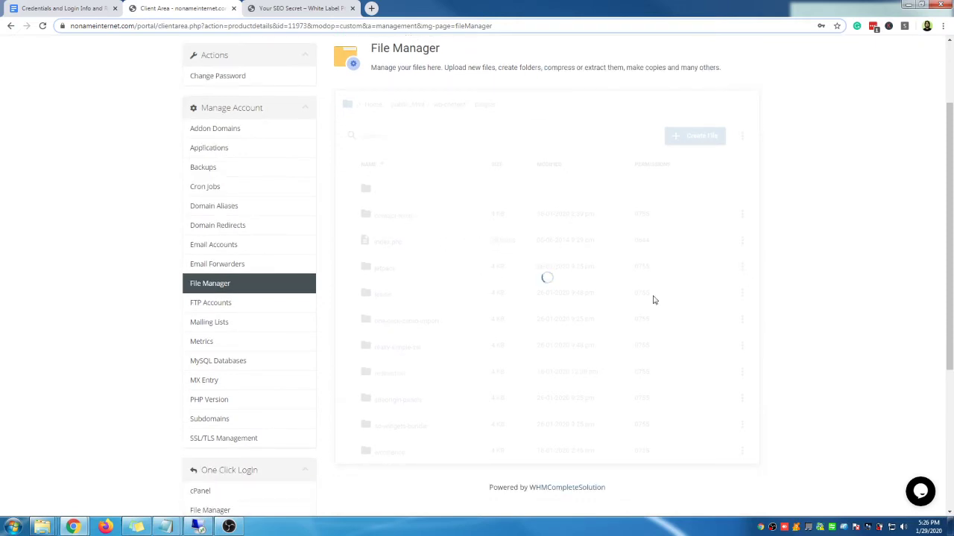
pyautogui.click(485, 107)
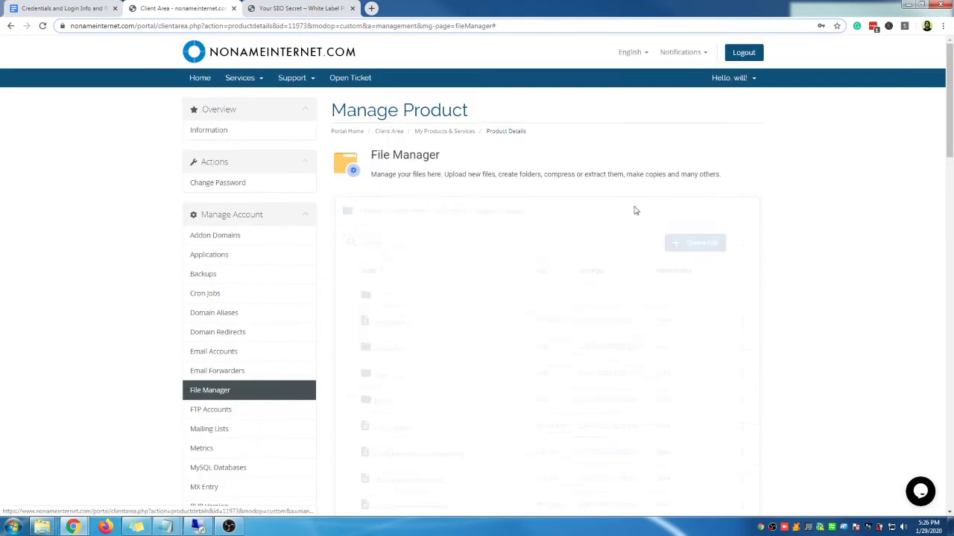
pyautogui.scroll(-2, 635, 211)
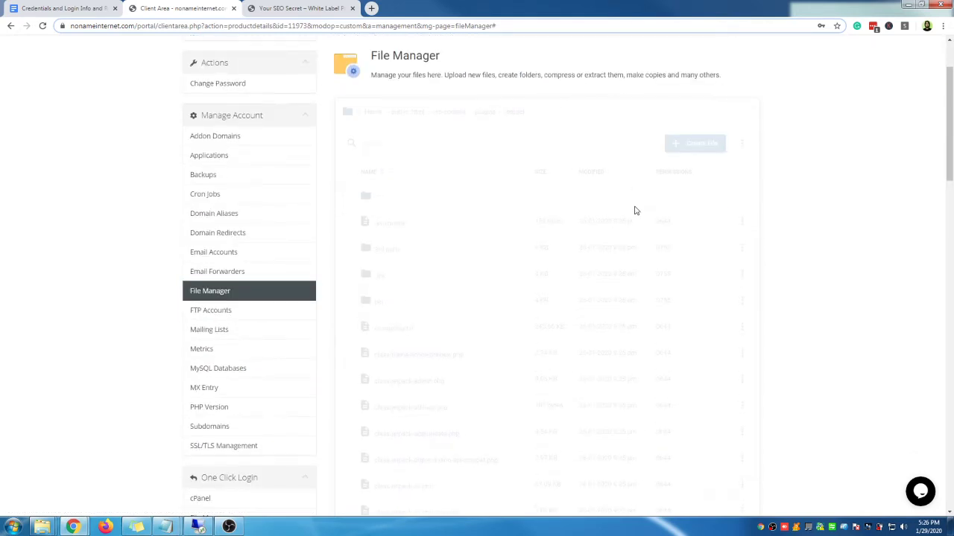
pyautogui.scroll(-1, 631, 208)
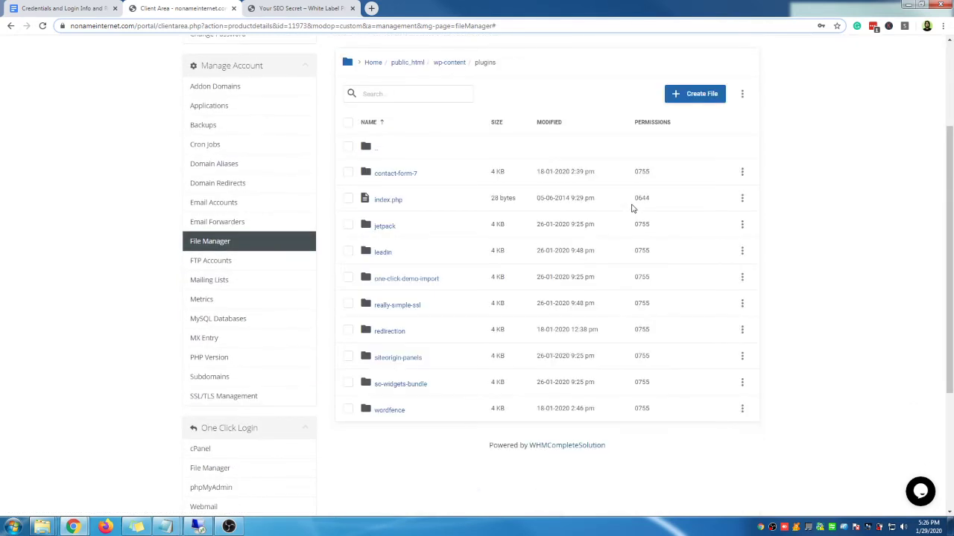
pyautogui.rightClick(384, 231)
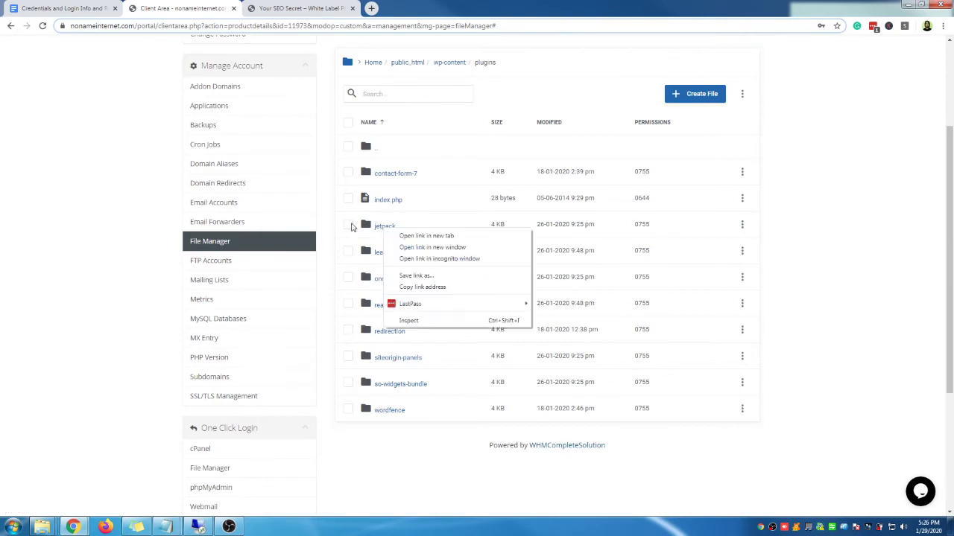
pyautogui.click(348, 226)
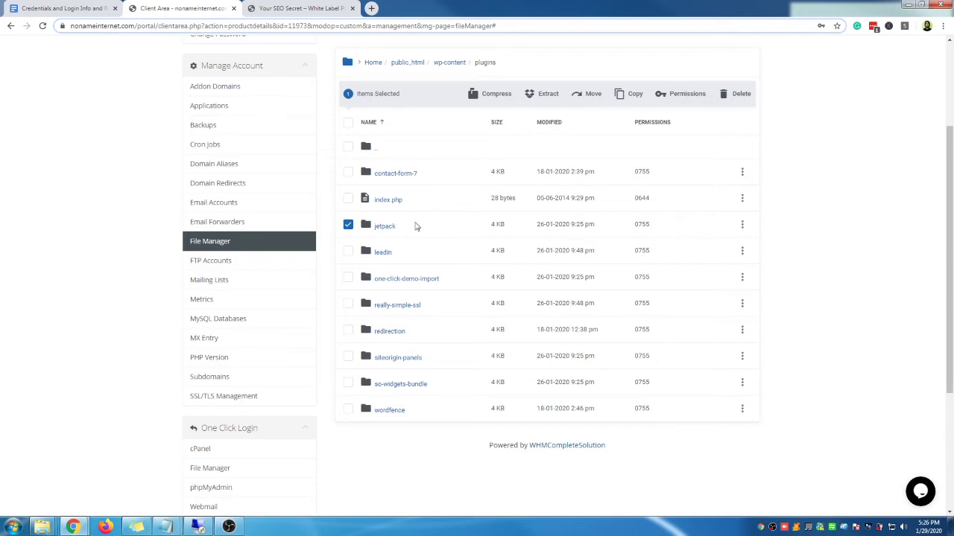
pyautogui.rightClick(380, 226)
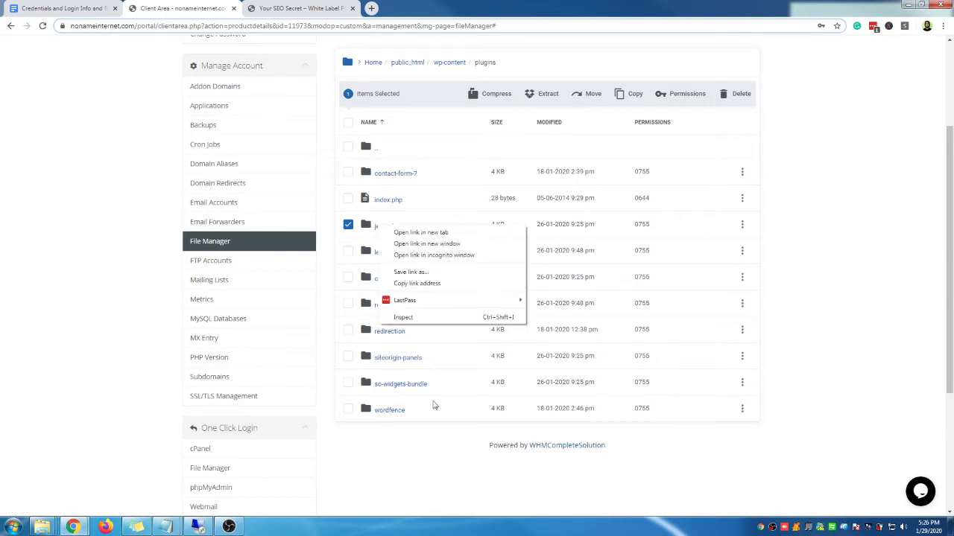
pyautogui.click(742, 226)
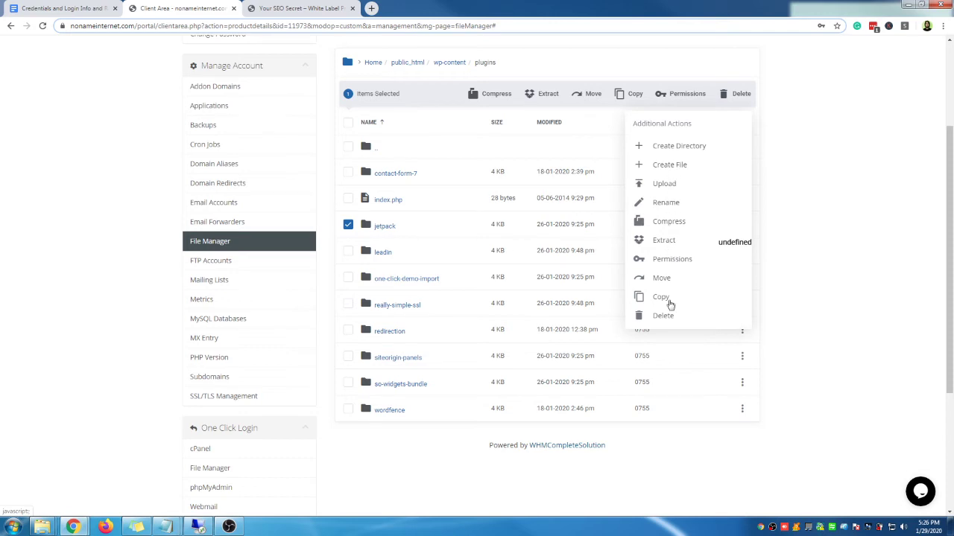
pyautogui.click(668, 206)
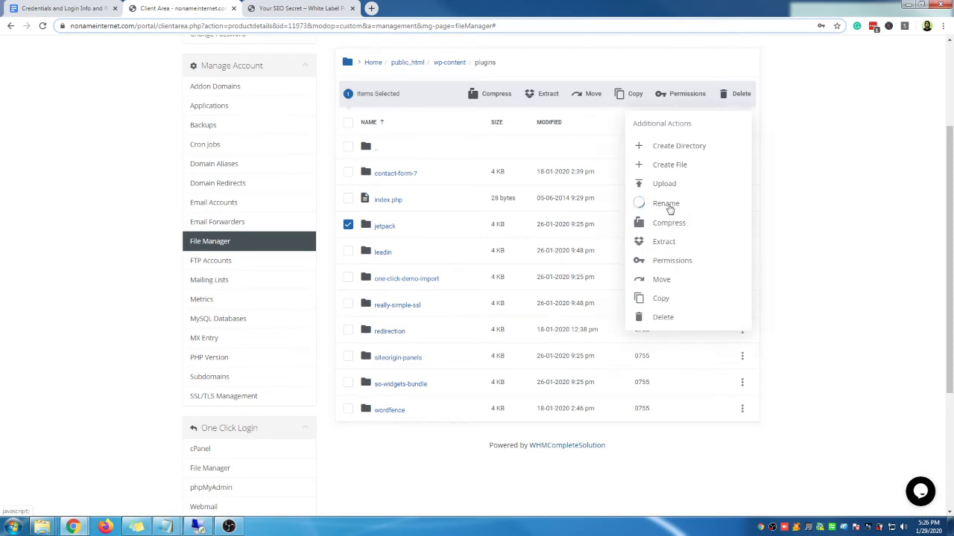
pyautogui.click(398, 276)
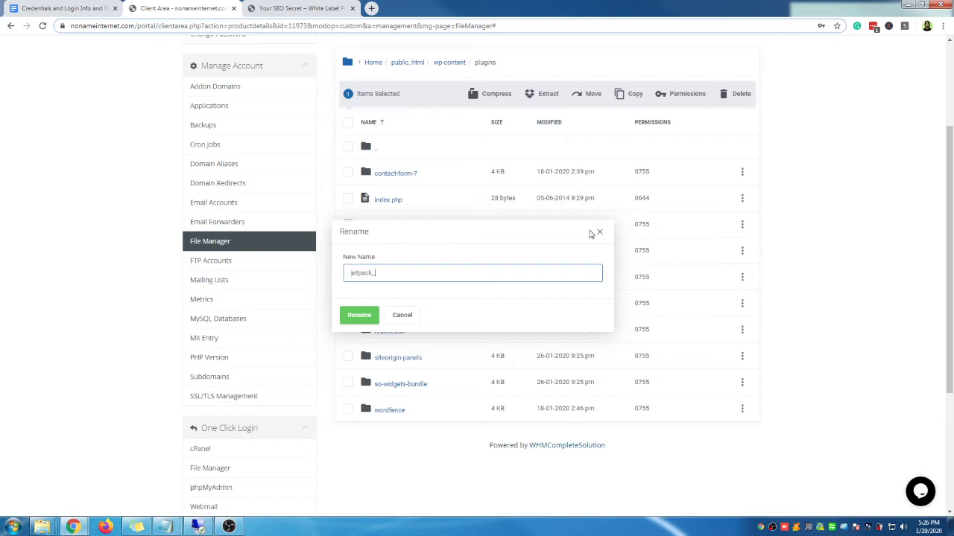
pyautogui.click(399, 316)
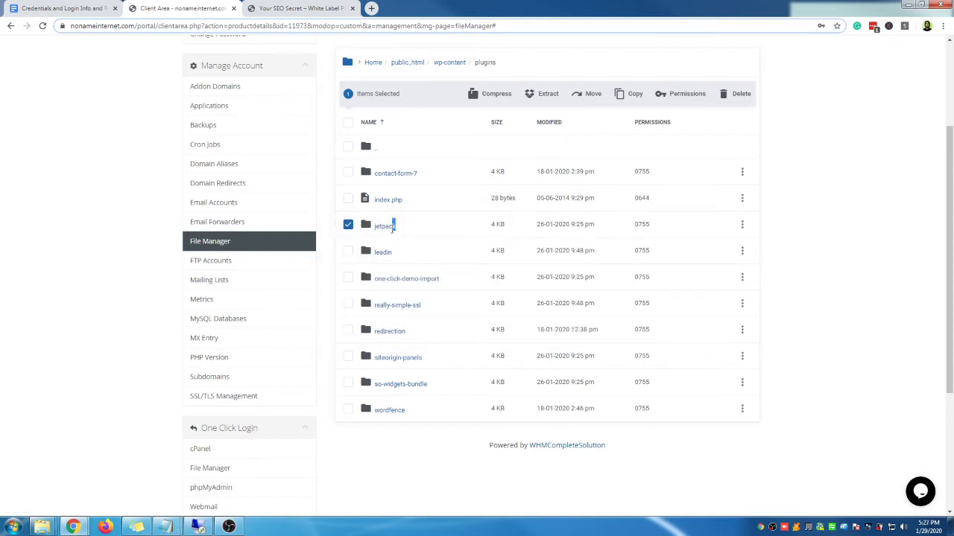
# Step: Rename the jetpack folder in plugins as jetpack_edit
pyautogui.moveTo(395, 226); pyautogui.dragTo(365, 220)
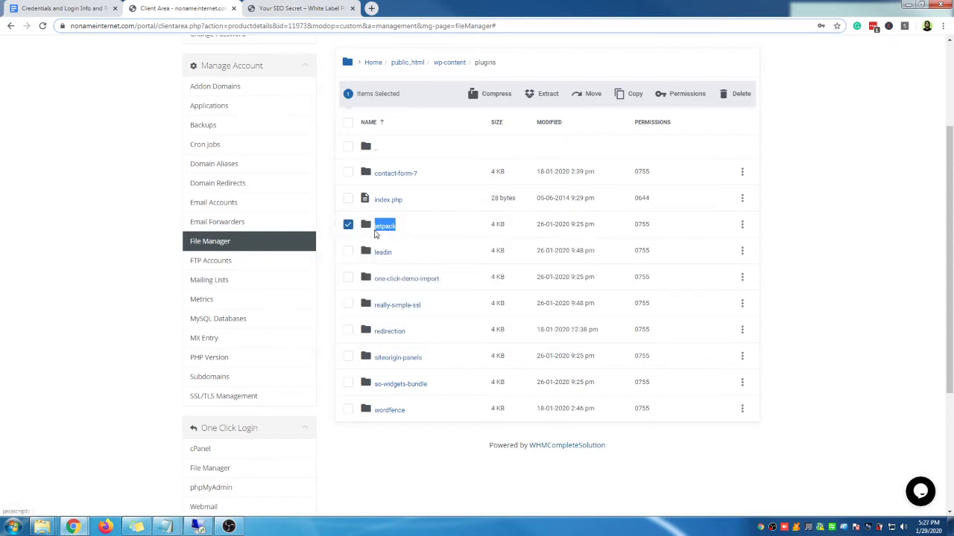
pyautogui.click(742, 225)
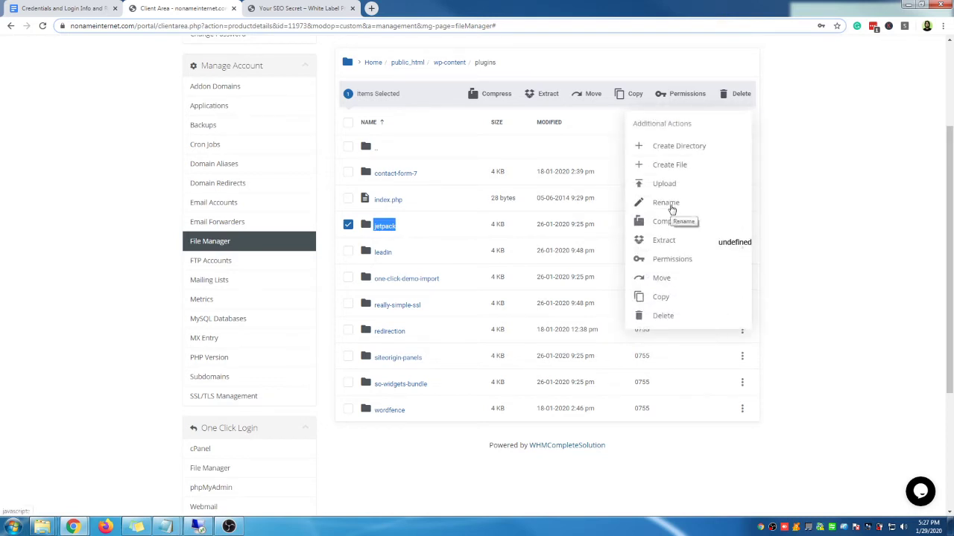
pyautogui.click(669, 214)
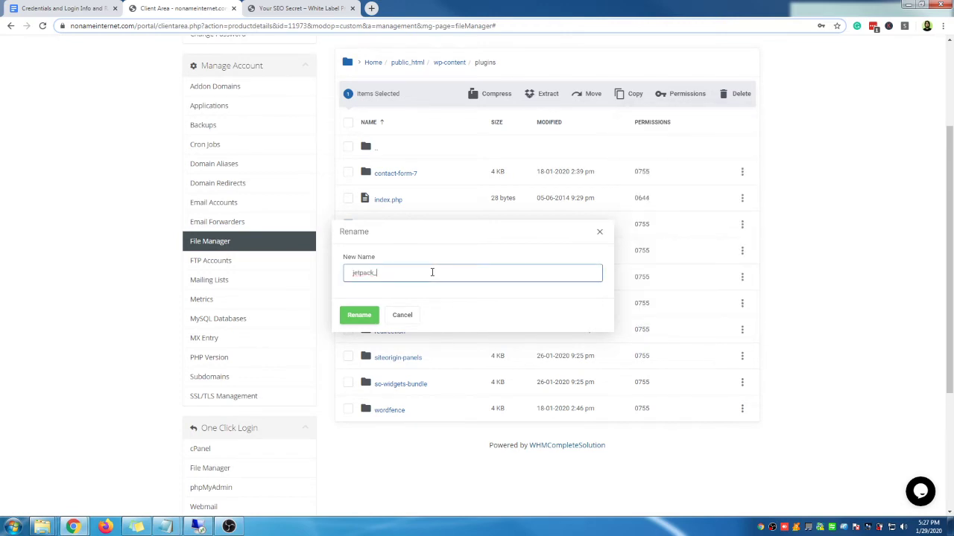
pyautogui.click(371, 314)
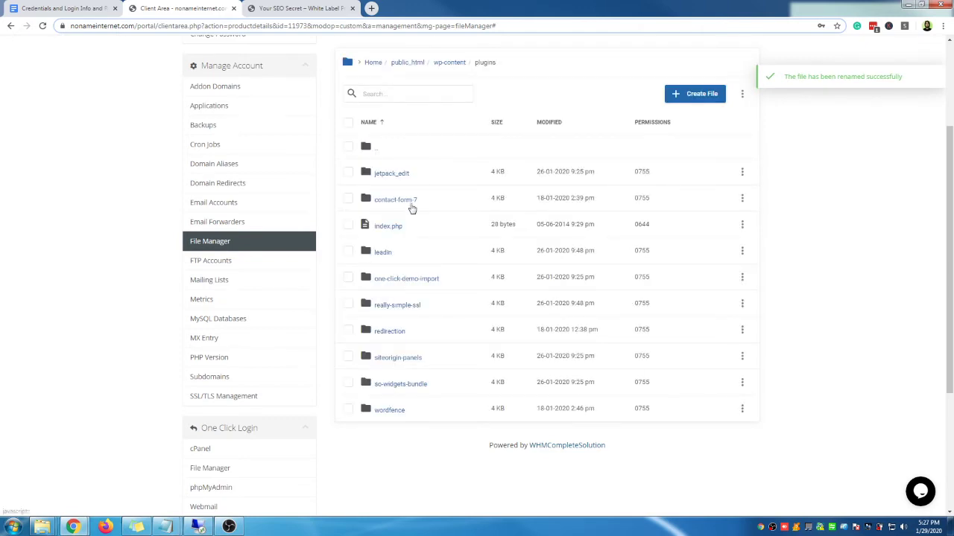
pyautogui.click(742, 199)
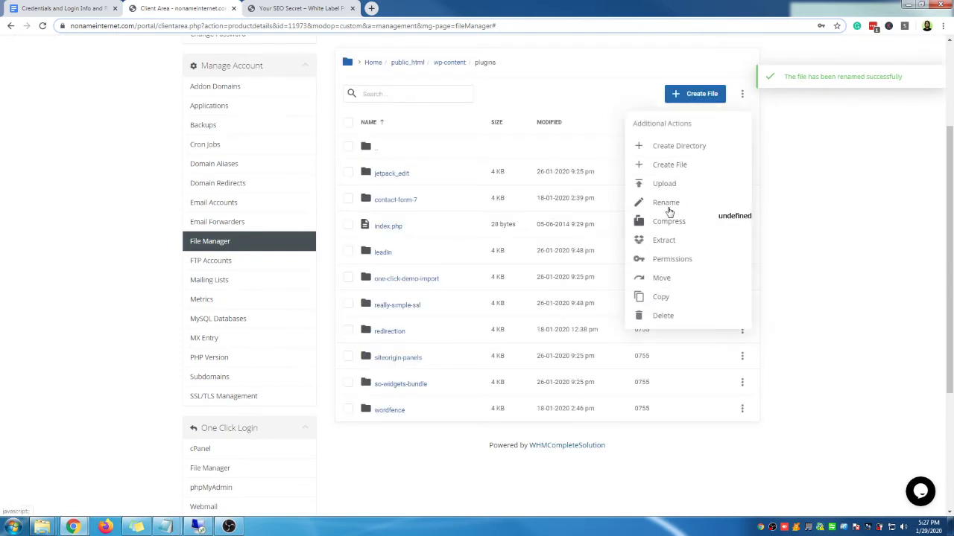
pyautogui.click(667, 204)
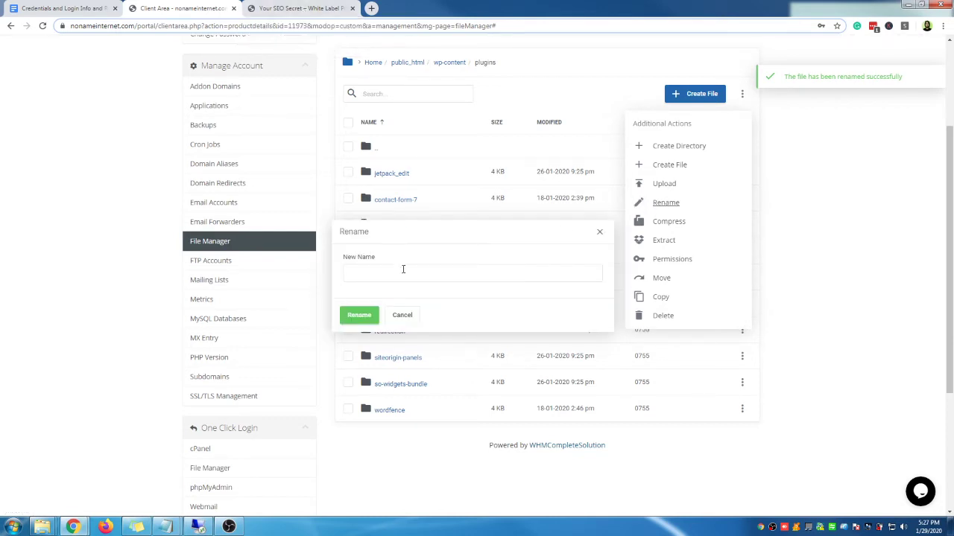
pyautogui.click(599, 232)
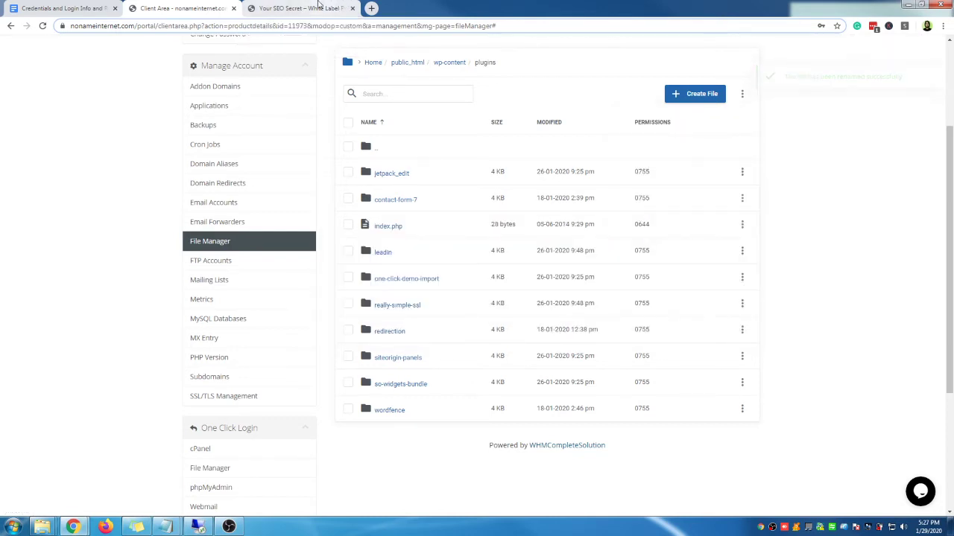
# Step: Reload the yourseosecret.com home page to check its content with the jetpack folder renamed
pyautogui.click(316, 9)
pyautogui.rightClick(316, 9)
pyautogui.click(355, 33)
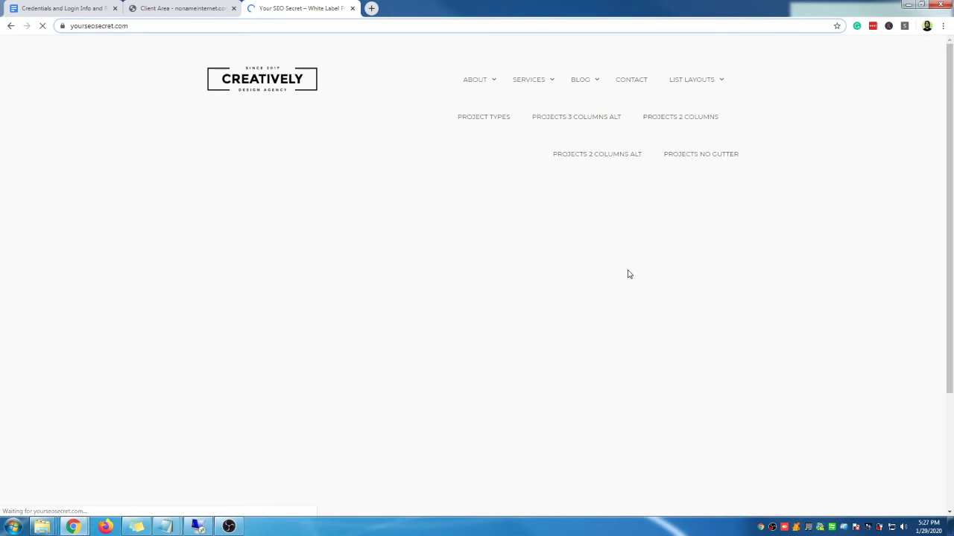
# Step: Return to the hosting File Manager and rename the contact-form-7 folder as contact-form-7_edit
pyautogui.click(209, 15)
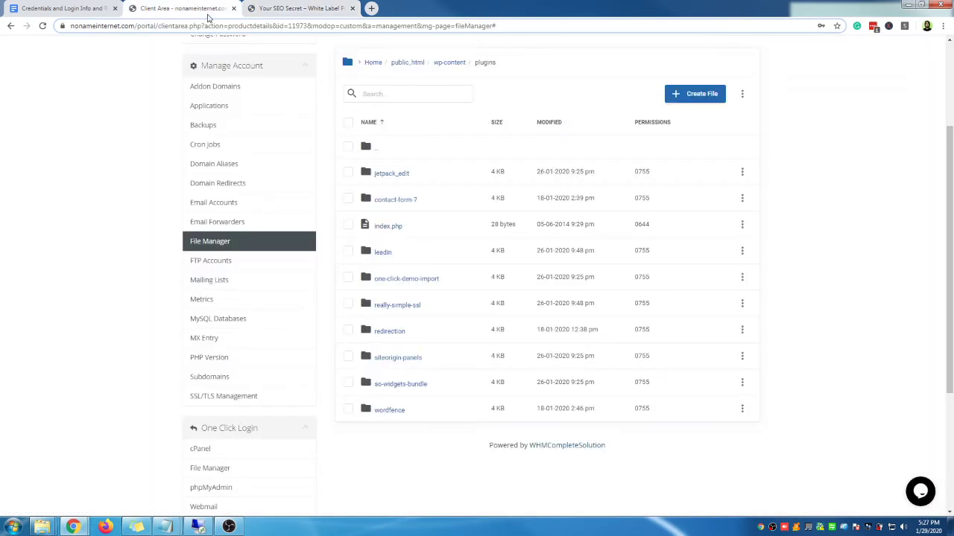
pyautogui.moveTo(423, 207); pyautogui.dragTo(372, 201)
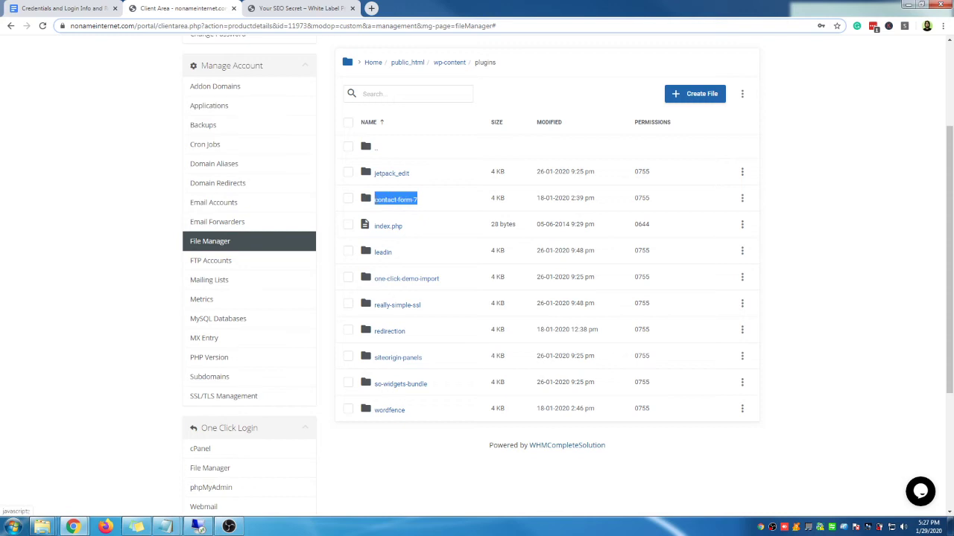
pyautogui.click(742, 198)
pyautogui.click(678, 203)
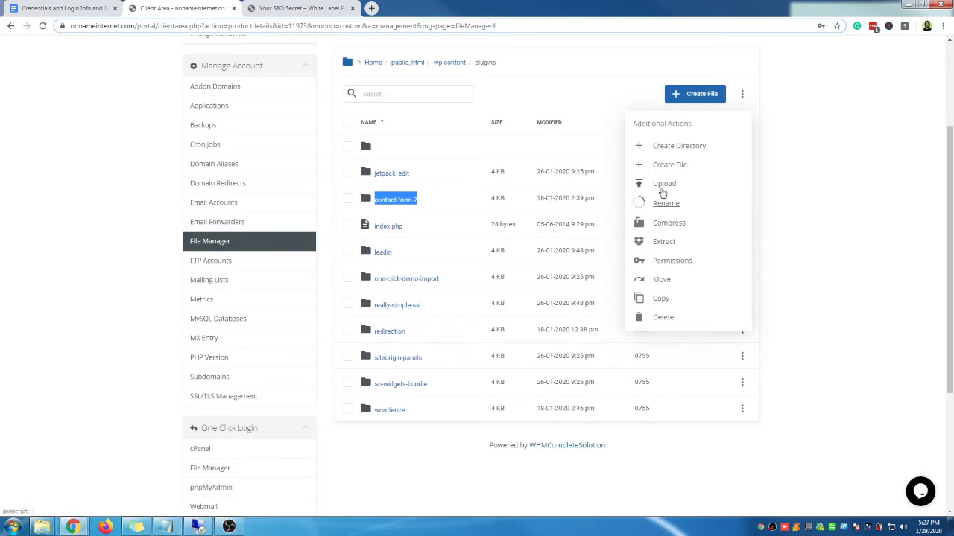
pyautogui.click(423, 279)
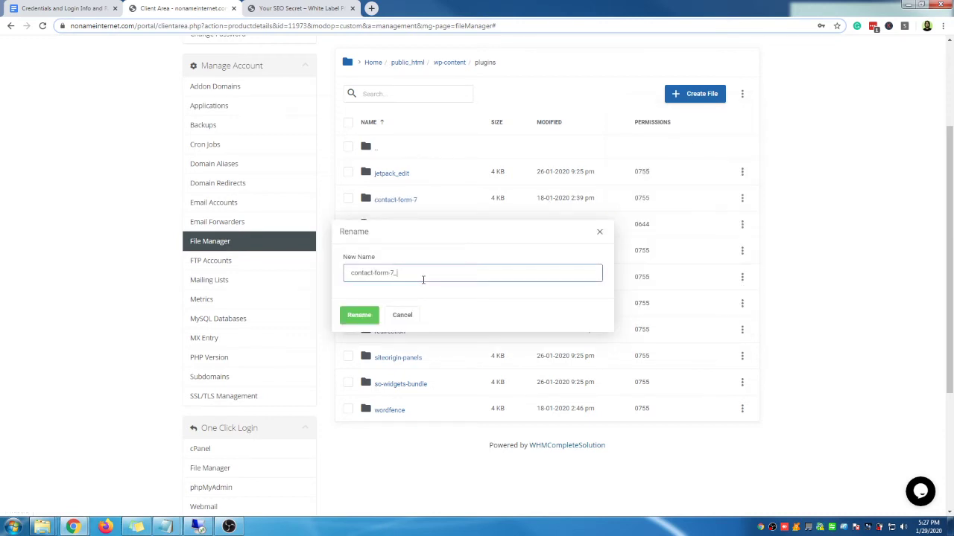
pyautogui.moveTo(408, 273); pyautogui.dragTo(394, 274)
pyautogui.hotkey('ctrl', 'f')
pyautogui.click(363, 317)
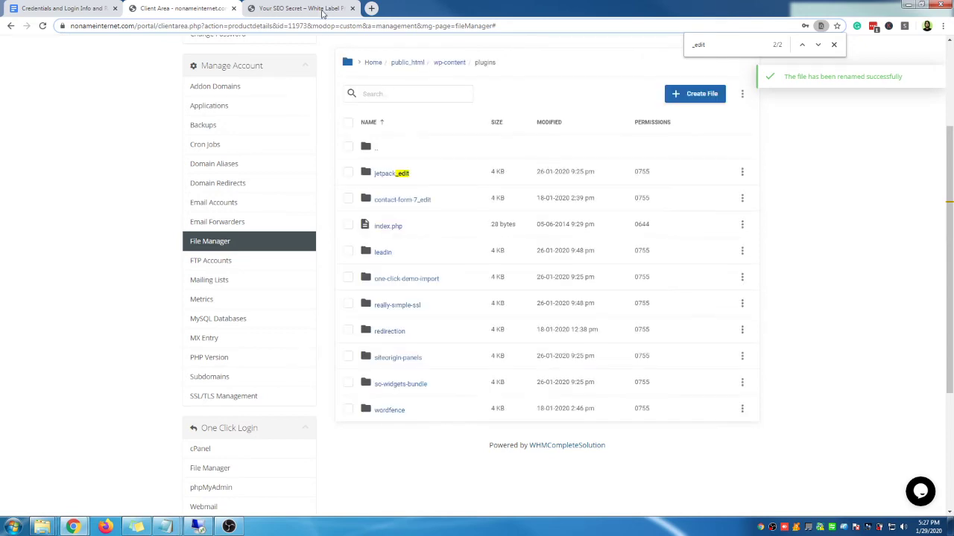
# Step: Reload the yourseosecret.com home page to check its content with the contact-form-7 folder renamed
pyautogui.click(320, 11)
pyautogui.rightClick(320, 9)
pyautogui.click(362, 37)
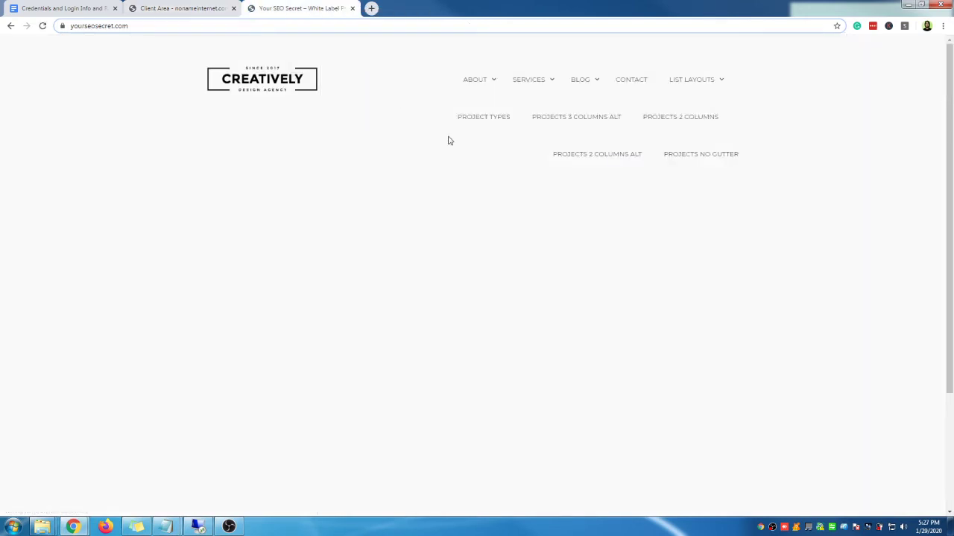
# Step: Return to the hosting File Manager and rename the leadin folder as leadin_edit
pyautogui.click(169, 8)
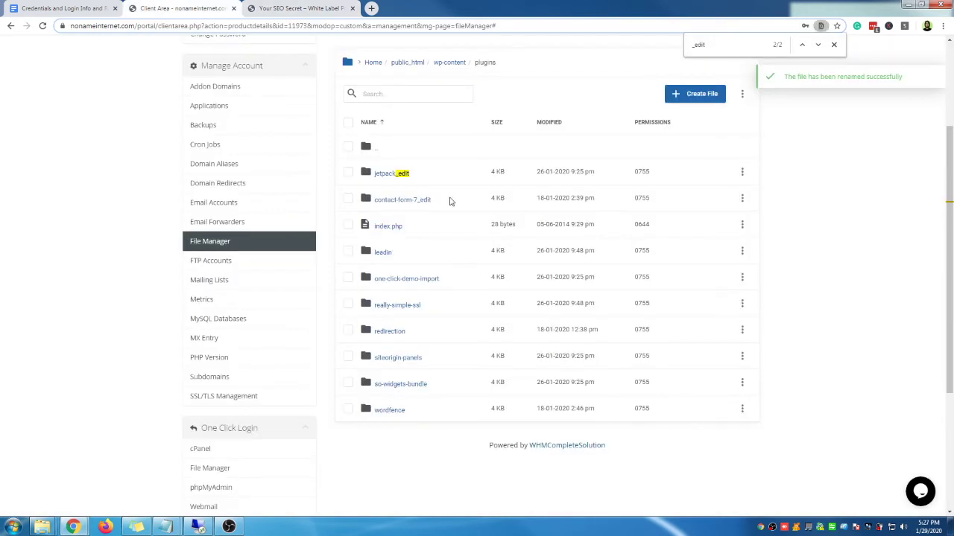
pyautogui.moveTo(401, 255); pyautogui.dragTo(383, 260)
pyautogui.hotkey('ctrl', 'c')
pyautogui.click(742, 250)
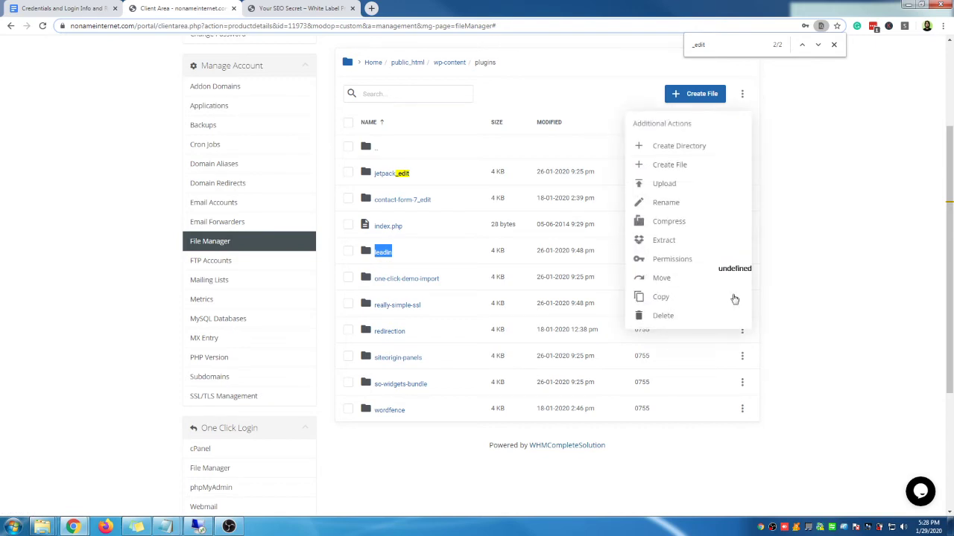
pyautogui.click(676, 208)
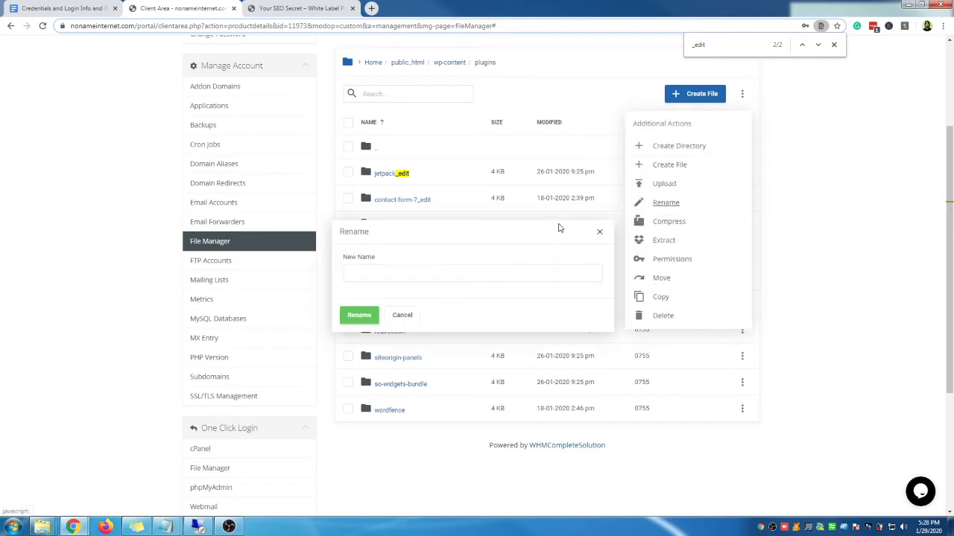
pyautogui.click(442, 272)
pyautogui.hotkey('ctrl', 'v')
pyautogui.hotkey('ctrl', 'f')
pyautogui.hotkey('ctrl', 'c')
pyautogui.click(443, 272)
pyautogui.hotkey('ctrl', 'v')
pyautogui.click(365, 316)
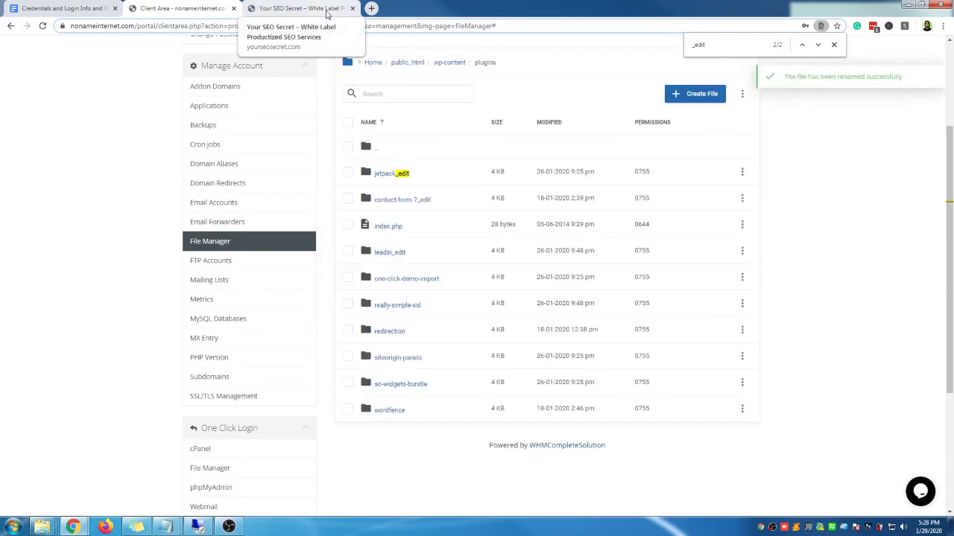
# Step: Reload the yourseosecret.com home page to check its content with the leadin folder renamed
pyautogui.click(326, 13)
pyautogui.rightClick(326, 13)
pyautogui.click(344, 34)
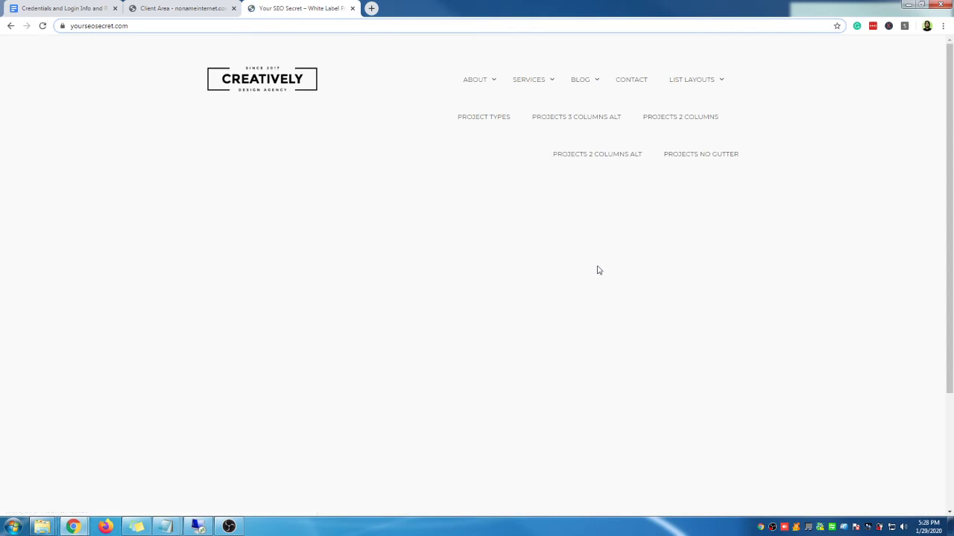
# Step: Return to the hosting File Manager and rename the one-click-demo-import folder as one-click-demo-import_edit
pyautogui.click(195, 10)
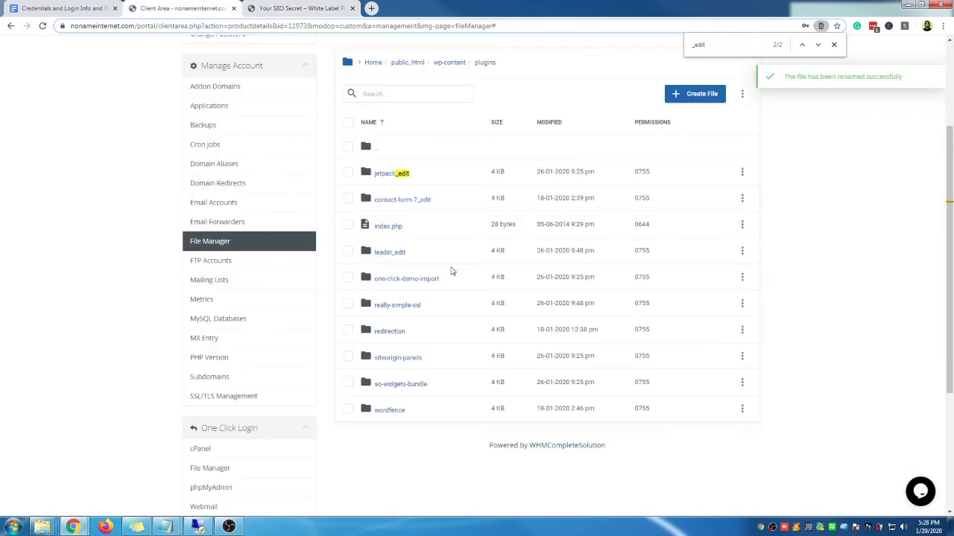
pyautogui.moveTo(439, 279); pyautogui.dragTo(375, 279)
pyautogui.click(742, 329)
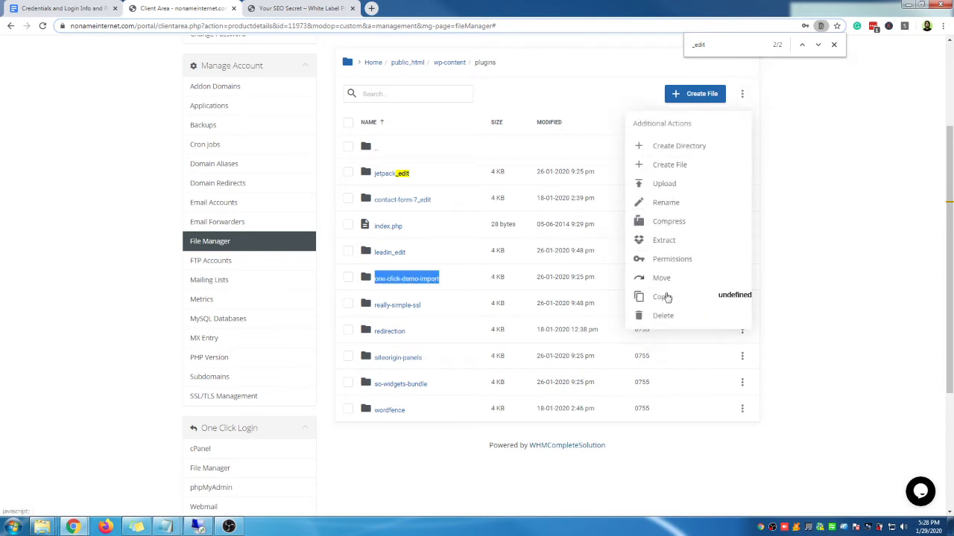
pyautogui.click(666, 203)
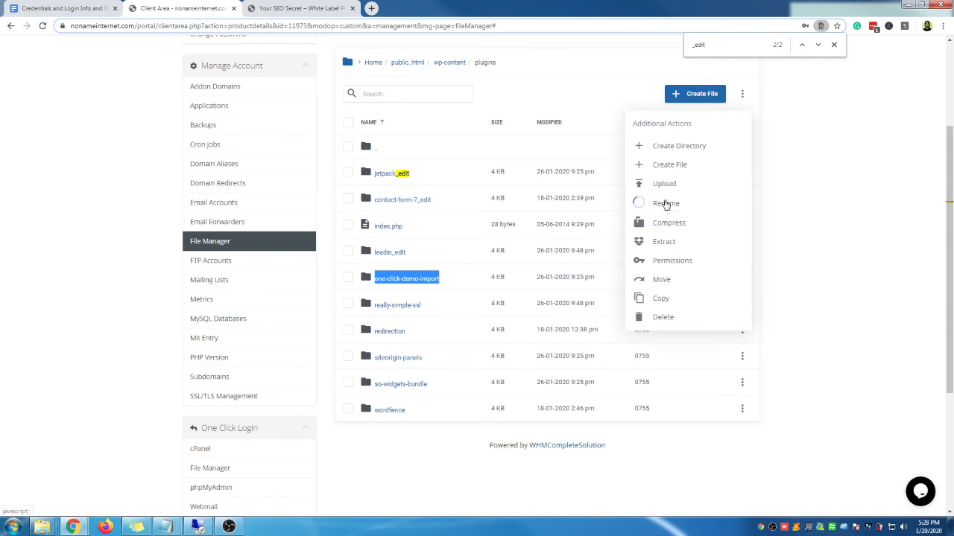
pyautogui.click(459, 272)
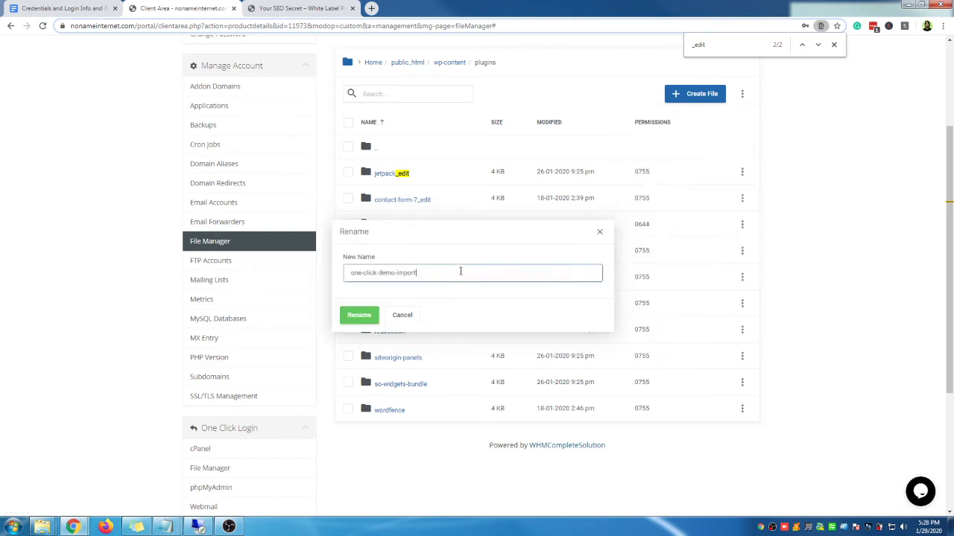
pyautogui.write('_edit')
pyautogui.press('Return')
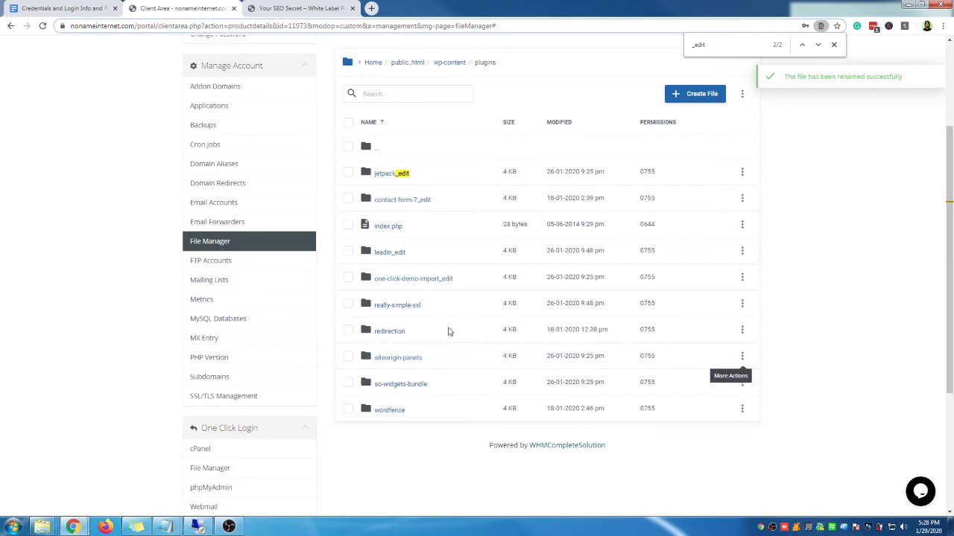
# Step: Reload the yourseosecret.com home page to check its content with the one-click-demo-import folder renamed
pyautogui.click(339, 10)
pyautogui.rightClick(339, 10)
pyautogui.click(371, 30)
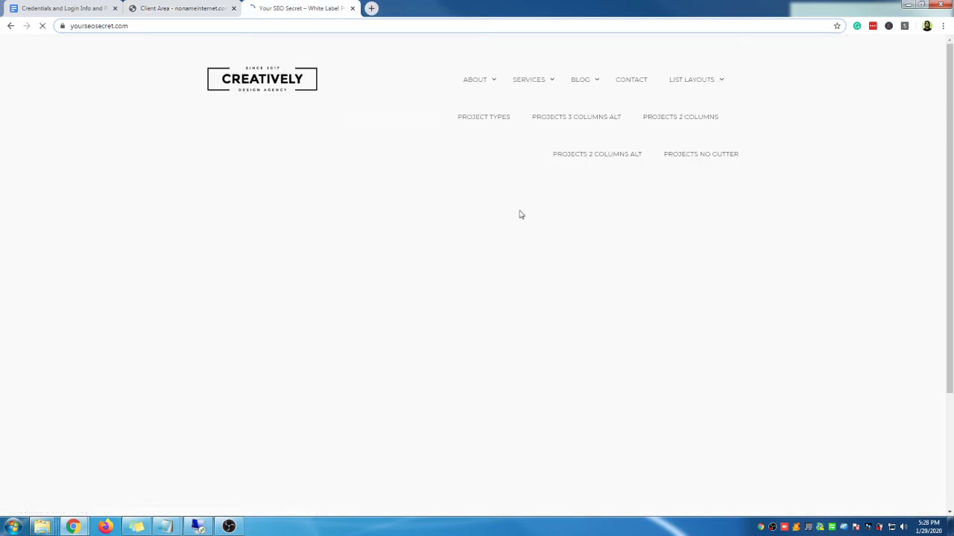
# Step: Return to the hosting File Manager and copy the folder name really-simple-ssl
pyautogui.click(149, 8)
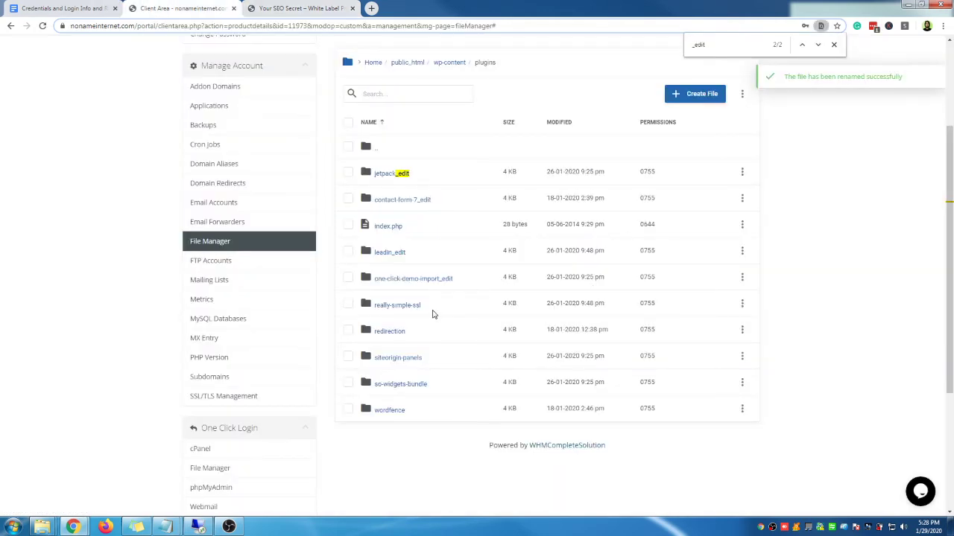
pyautogui.moveTo(432, 314); pyautogui.dragTo(376, 312)
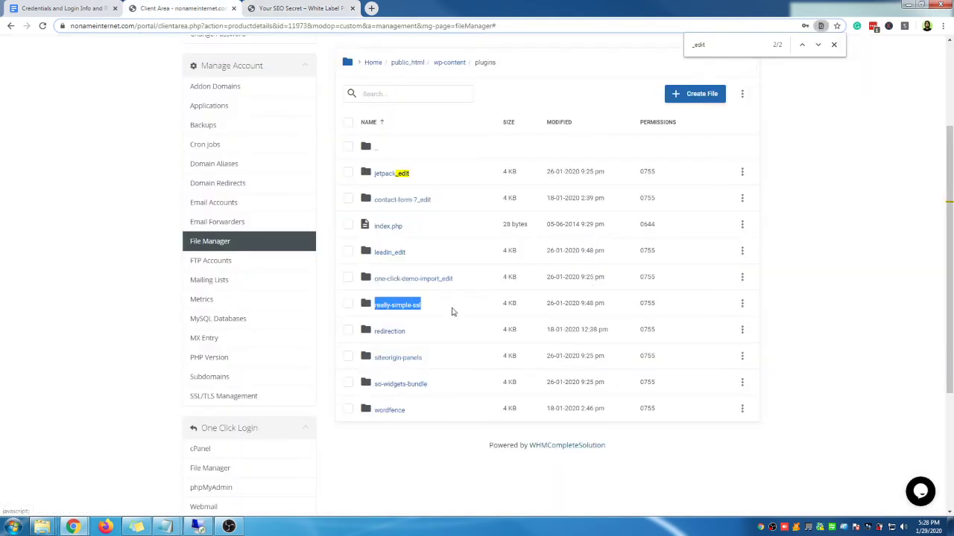
pyautogui.click(743, 304)
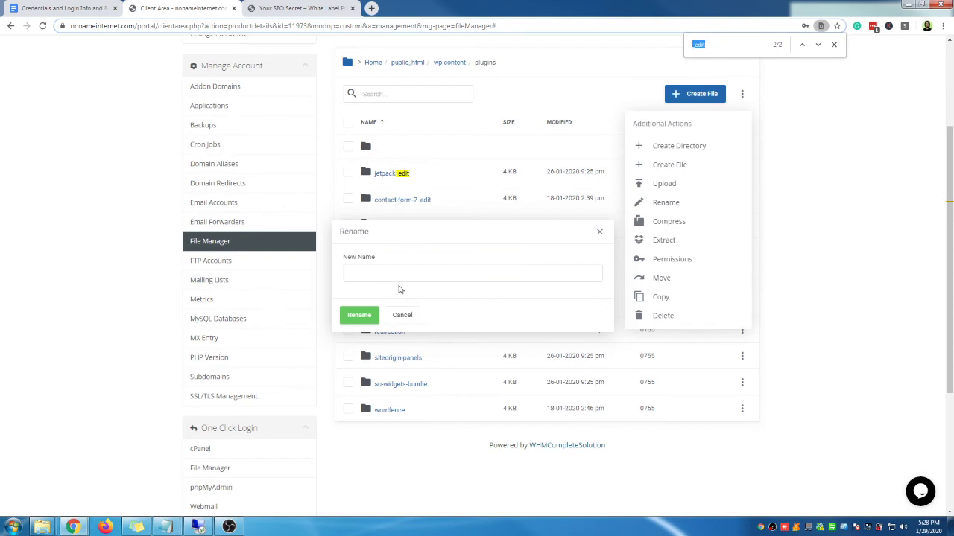
pyautogui.click(401, 314)
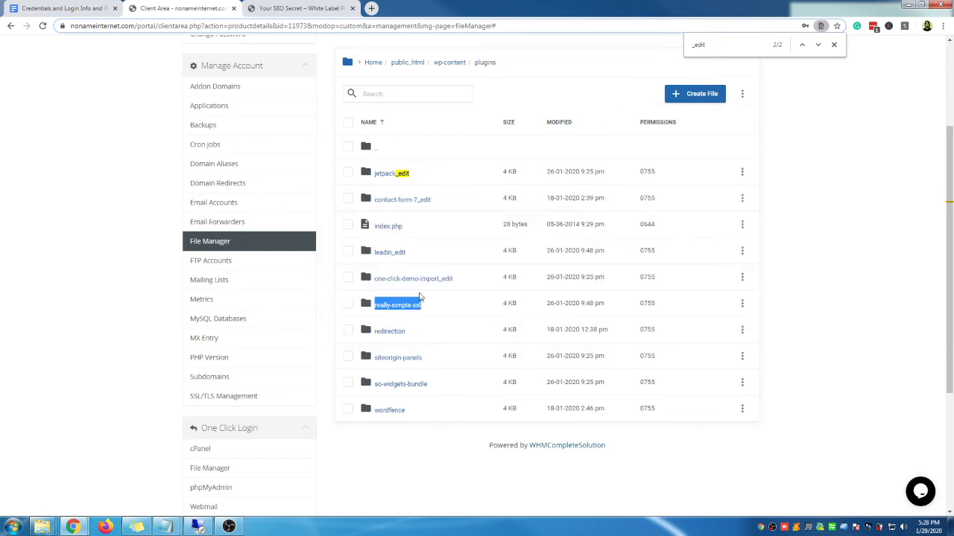
pyautogui.click(742, 303)
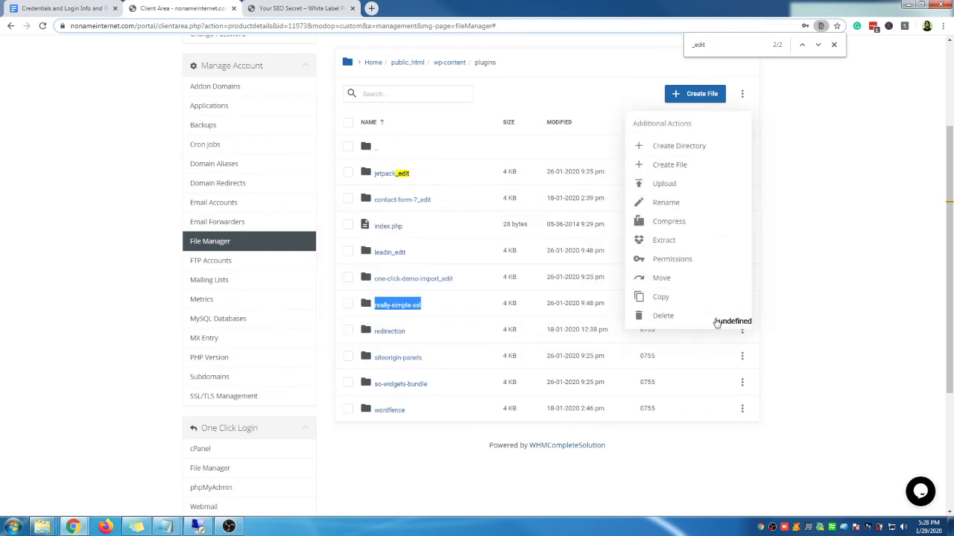
pyautogui.click(670, 208)
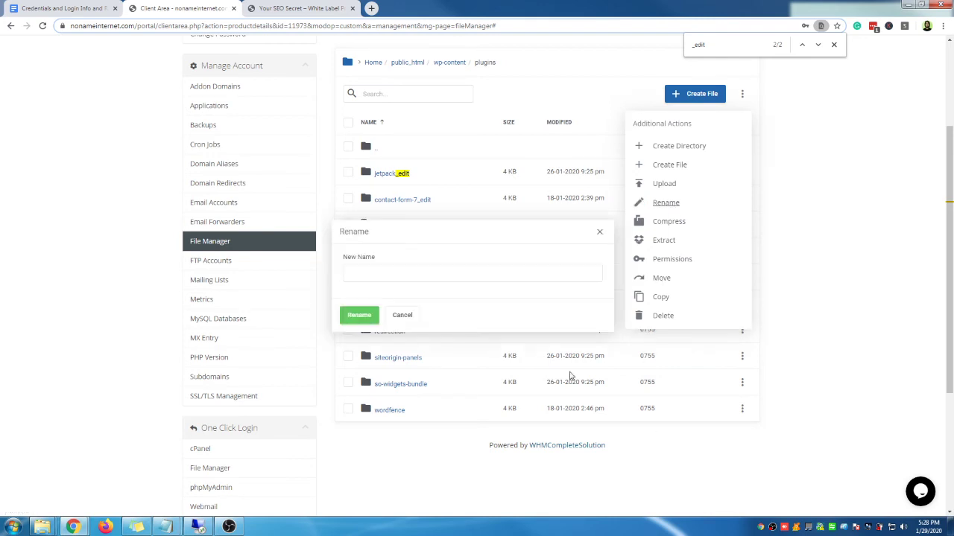
pyautogui.hotkey('ctrl', 'f')
pyautogui.click(402, 315)
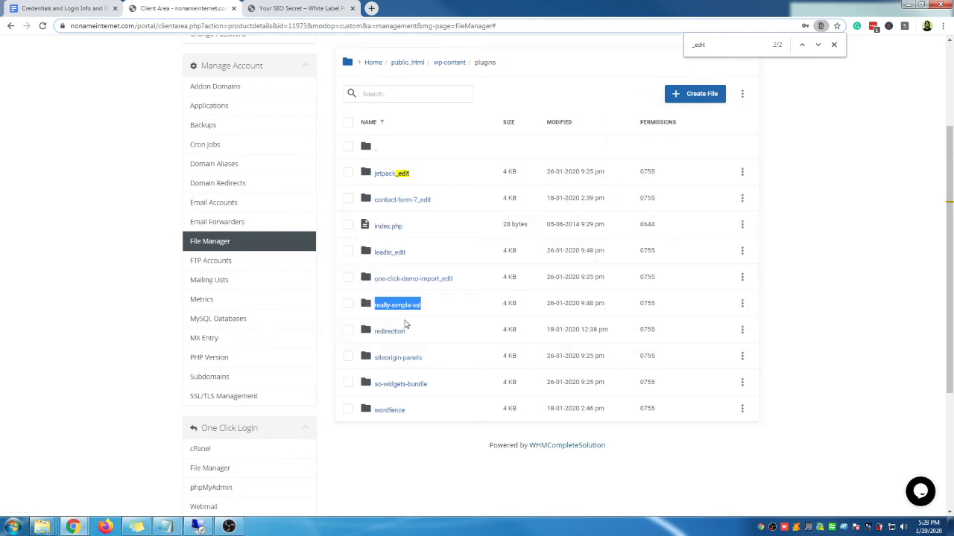
# Step: Rename the really-simple-ssl folder in plugins as really-simple-ssl_edit
pyautogui.click(742, 306)
pyautogui.click(671, 204)
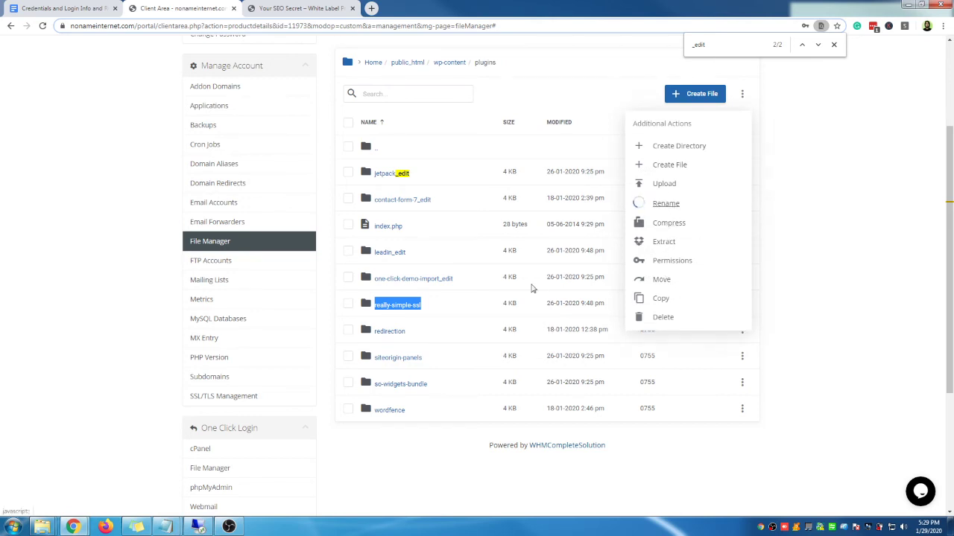
pyautogui.click(442, 268)
pyautogui.hotkey('ctrl', 'v')
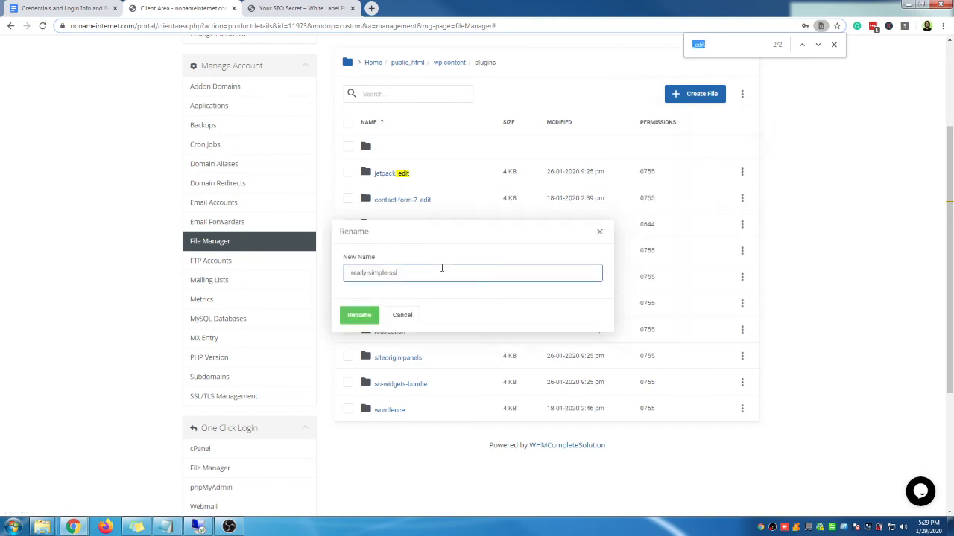
pyautogui.write('_edit')
pyautogui.click(359, 314)
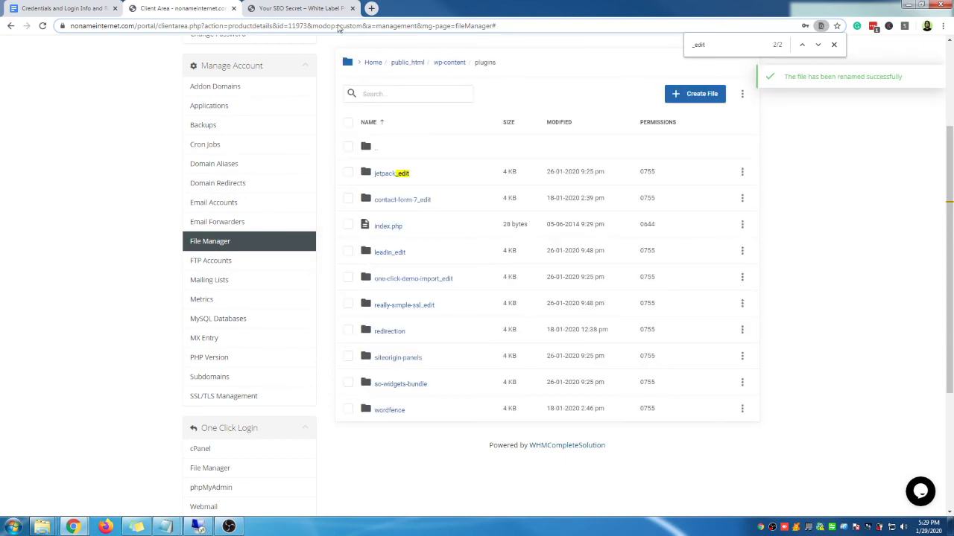
# Step: Reload the yourseosecret.com home page to check its content with the really-simple-ssl folder renamed
pyautogui.click(320, 15)
pyautogui.rightClick(319, 13)
pyautogui.click(335, 37)
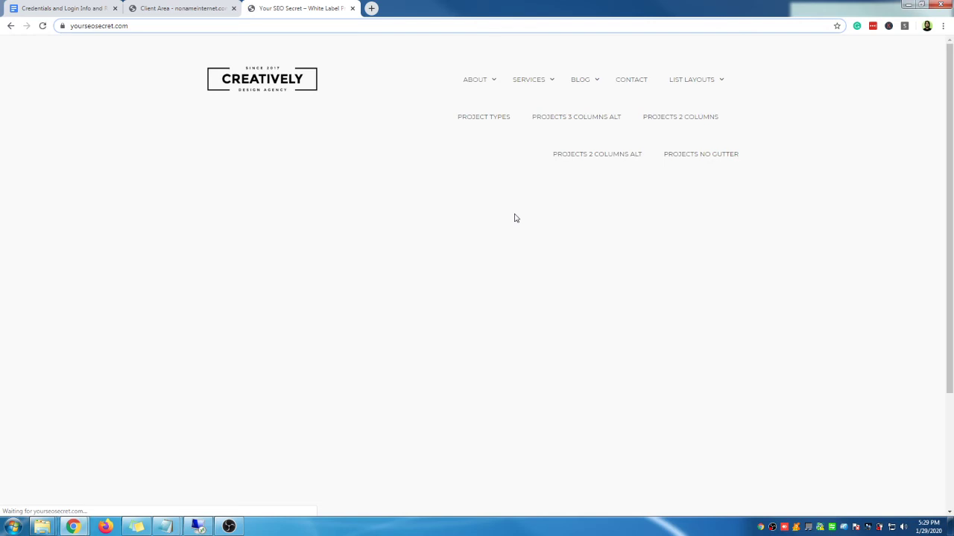
# Step: Return to the hosting File Manager and rename the redirection folder in plugins as redirection_edit
pyautogui.click(182, 9)
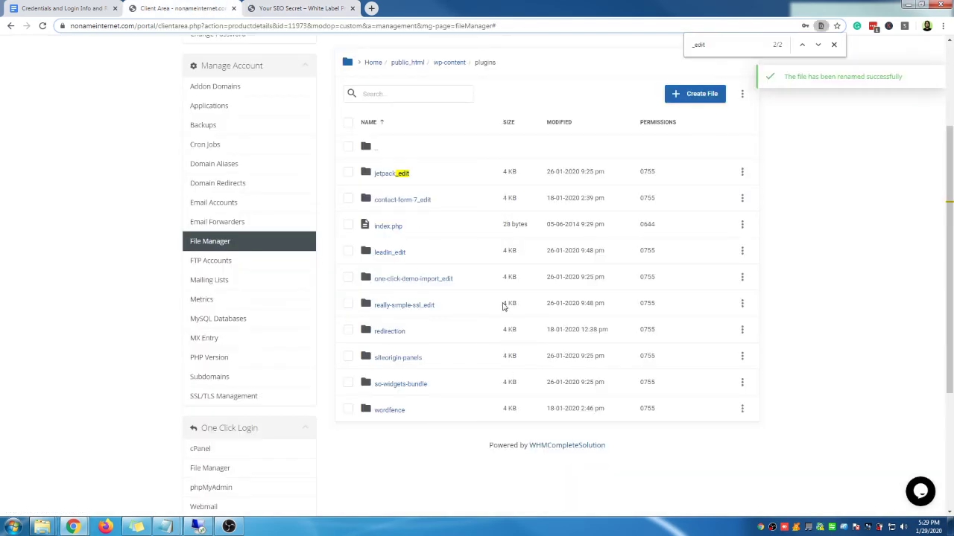
pyautogui.moveTo(417, 339); pyautogui.dragTo(377, 332)
pyautogui.hotkey('ctrl', 'c')
pyautogui.click(742, 330)
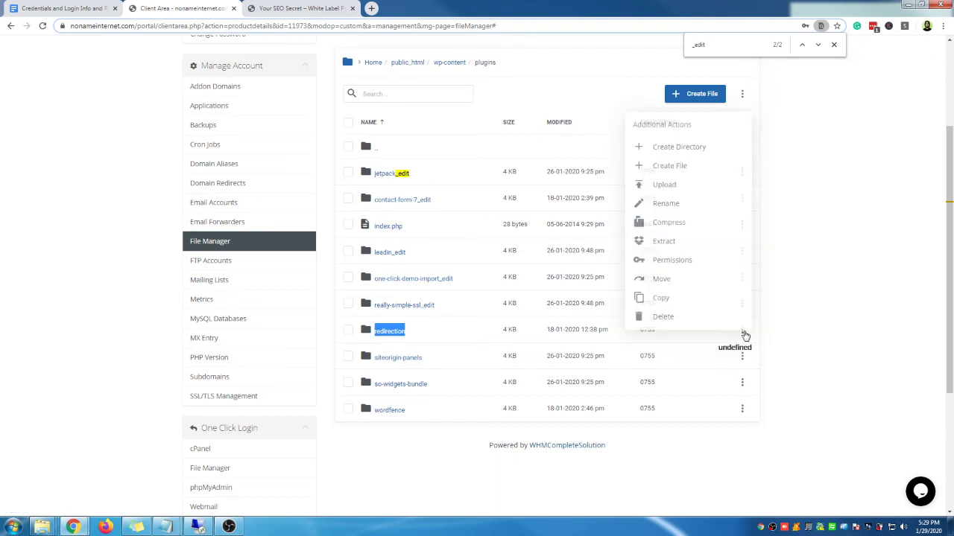
pyautogui.click(676, 204)
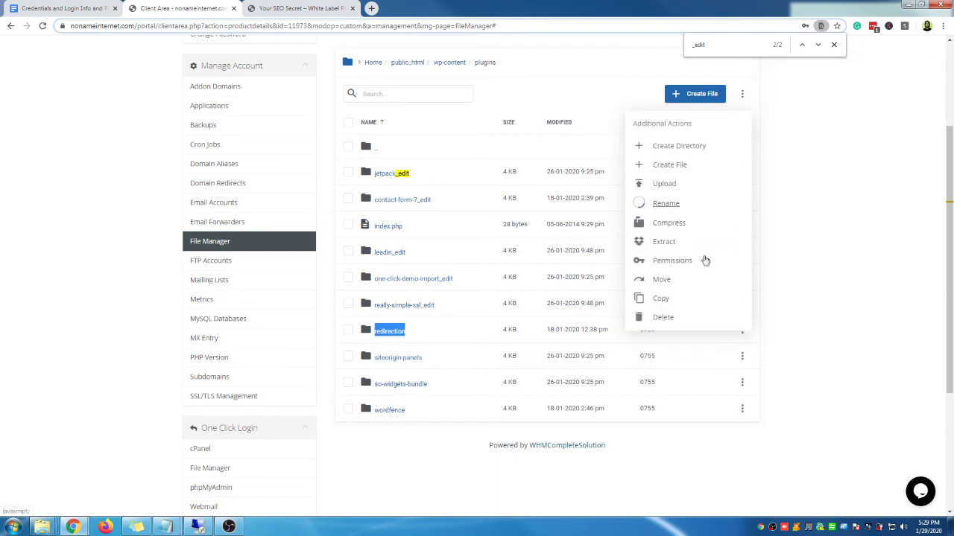
pyautogui.click(464, 273)
pyautogui.hotkey('ctrl', 'v')
pyautogui.write('_edit')
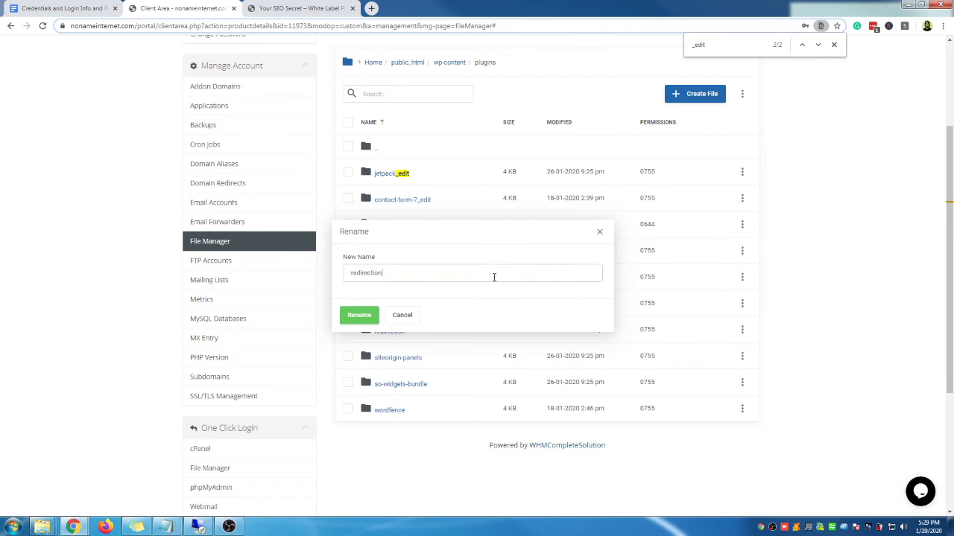
pyautogui.click(361, 319)
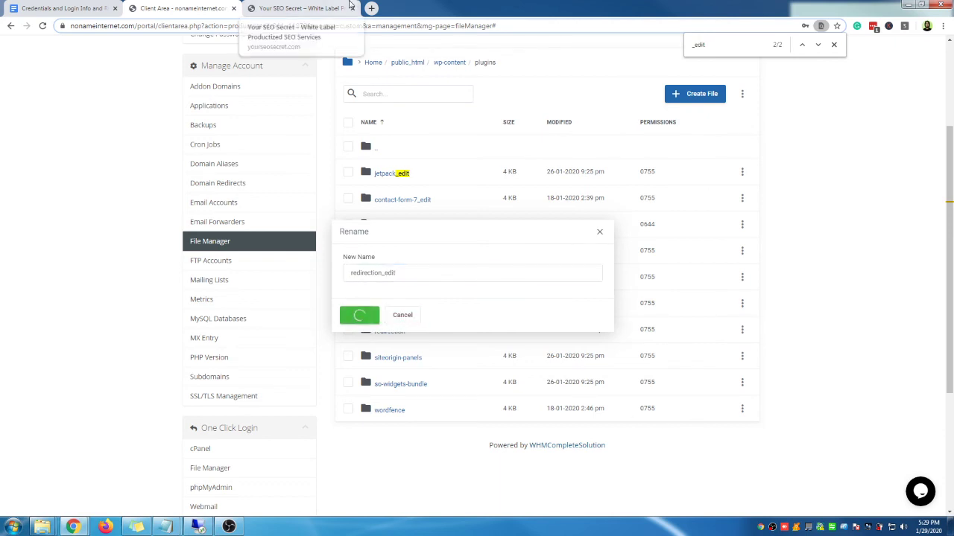
# Step: Reload the yourseosecret.com home page to check its content with the redirection folder renamed
pyautogui.click(324, 15)
pyautogui.rightClick(323, 10)
pyautogui.click(343, 33)
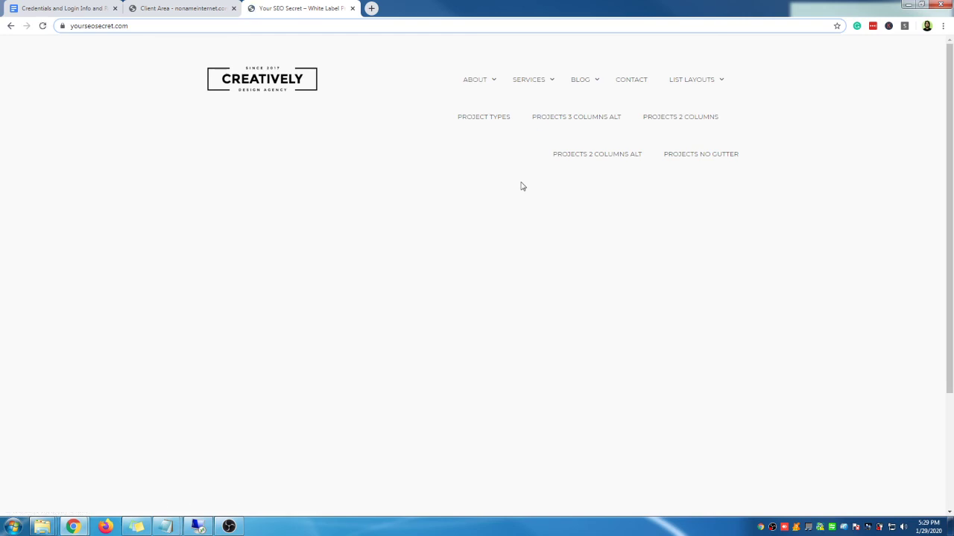
# Step: Return to the hosting File Manager and rename the siteorigin-panels folder as siteorigin-panels_edit
pyautogui.click(210, 8)
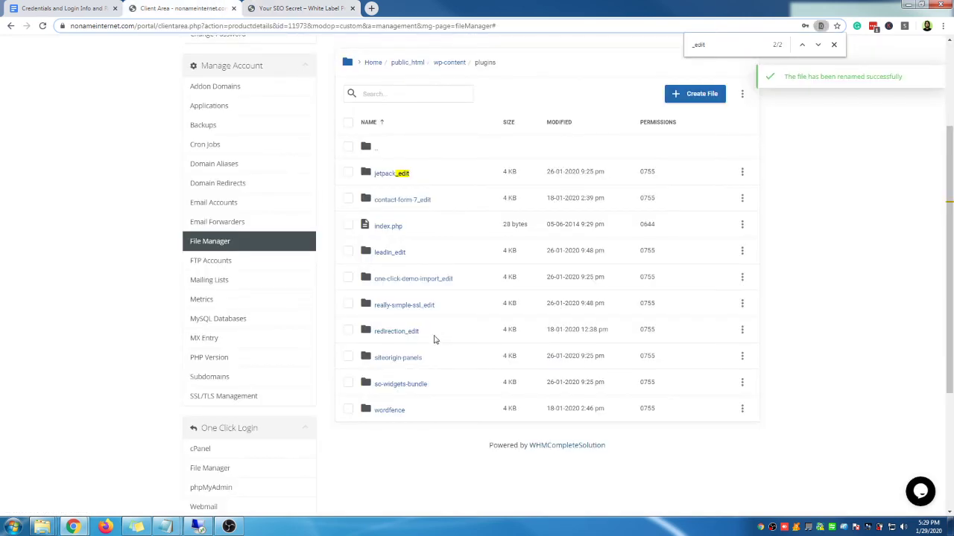
pyautogui.moveTo(426, 363); pyautogui.dragTo(382, 359)
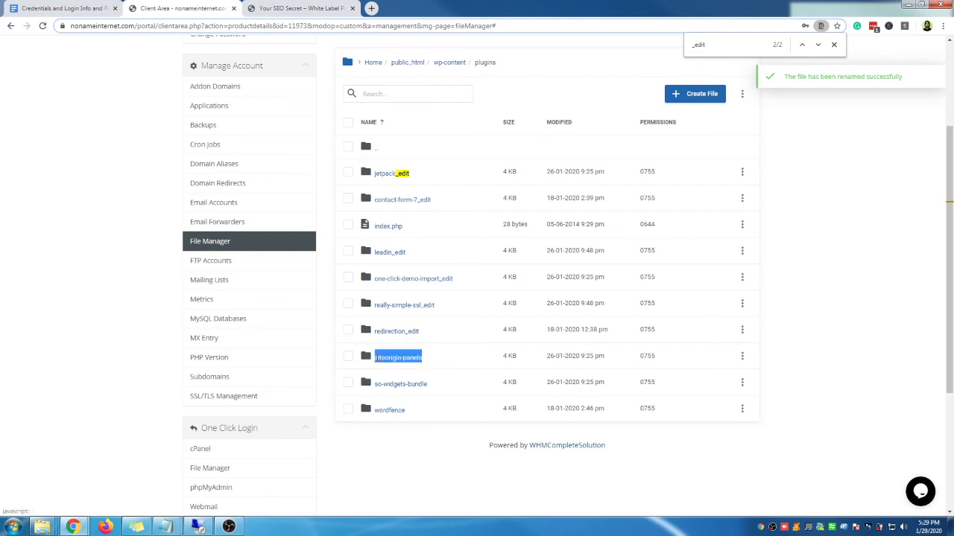
pyautogui.click(742, 356)
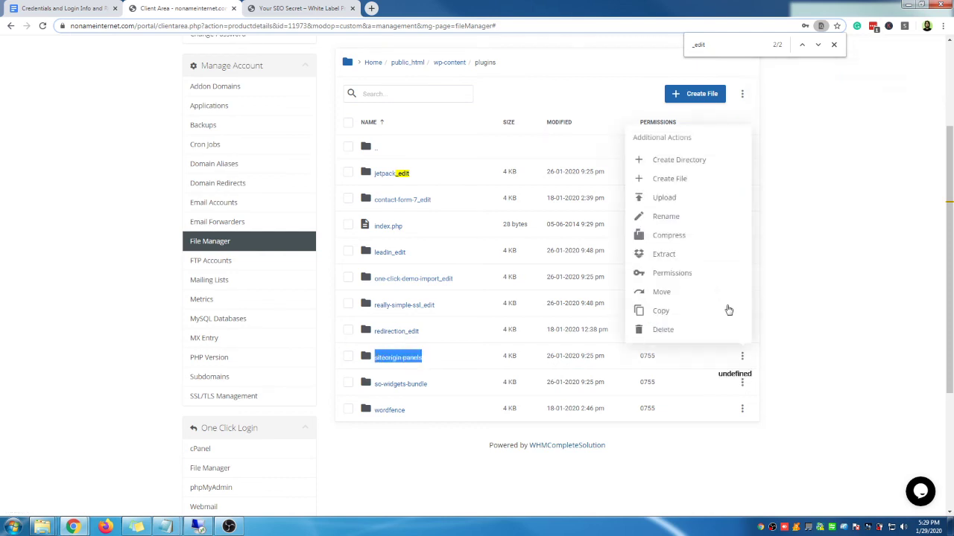
pyautogui.click(665, 217)
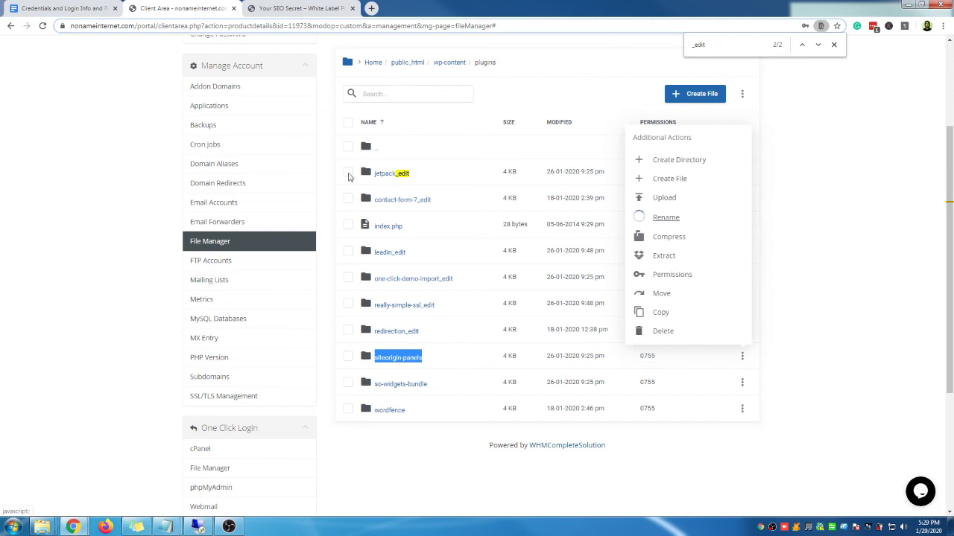
pyautogui.click(434, 275)
pyautogui.write('siteorigin-panels')
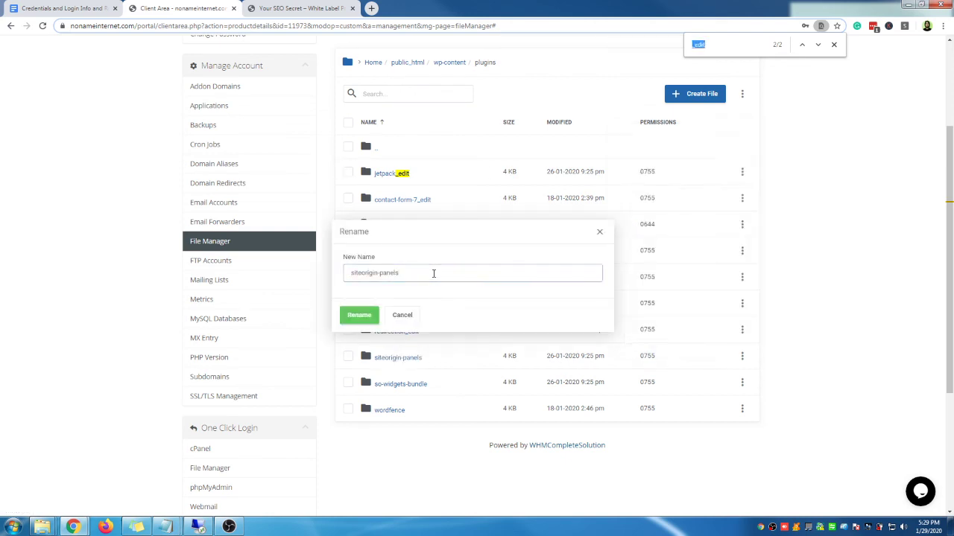
pyautogui.write('_edit')
pyautogui.click(359, 315)
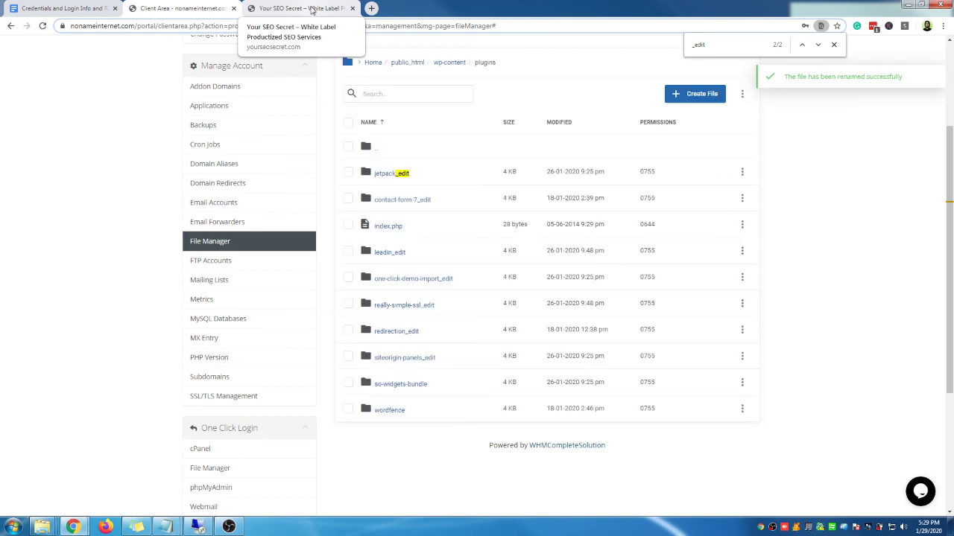
# Step: Reload the yourseosecret.com home page and look through its content with the siteorigin-panels folder renamed
pyautogui.click(313, 9)
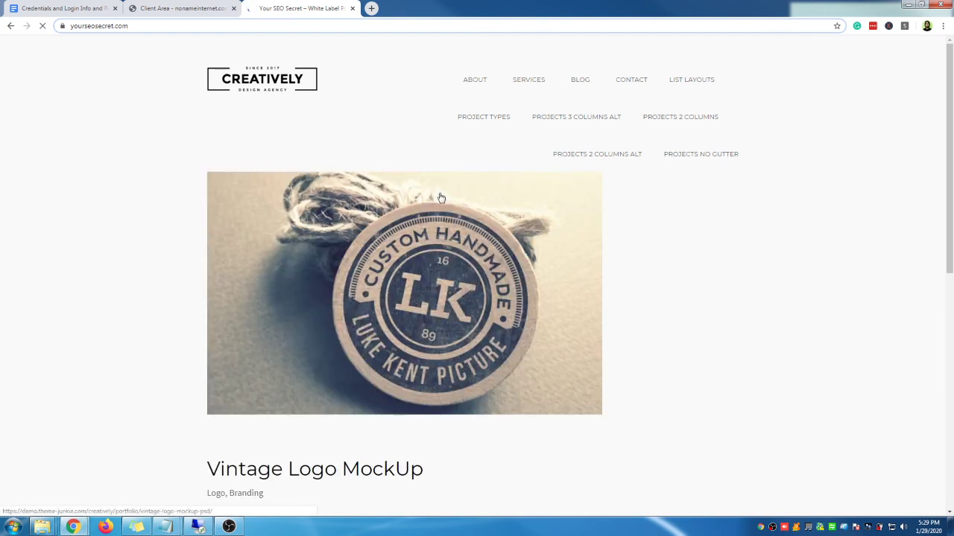
pyautogui.scroll(-7, 702, 255)
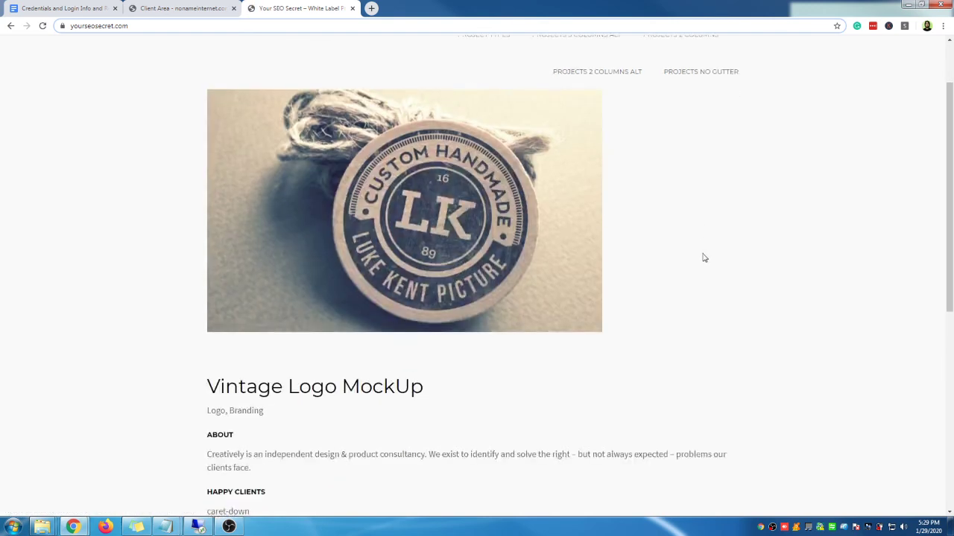
pyautogui.scroll(10, 703, 273)
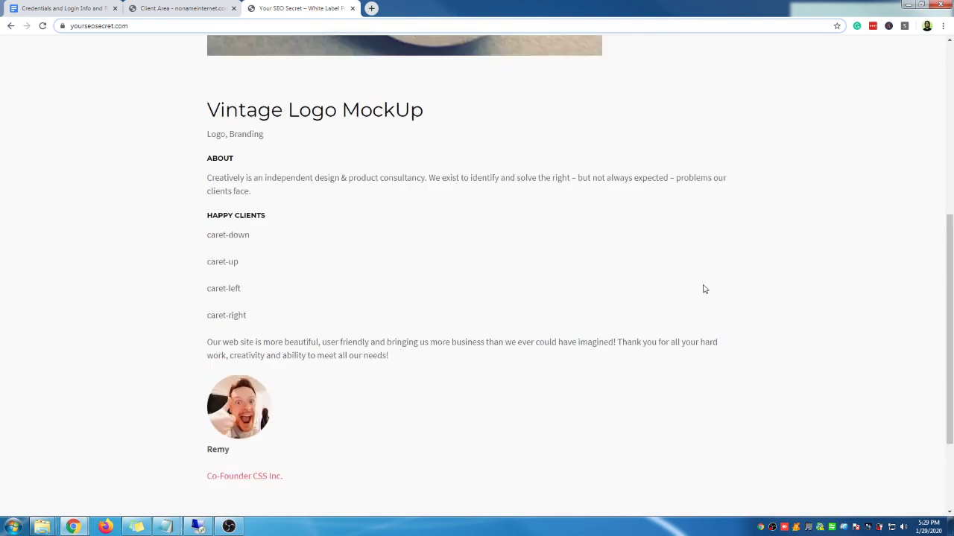
# Step: Return to the hosting File Manager and rename the redirection_edit folder back to redirection
pyautogui.click(173, 10)
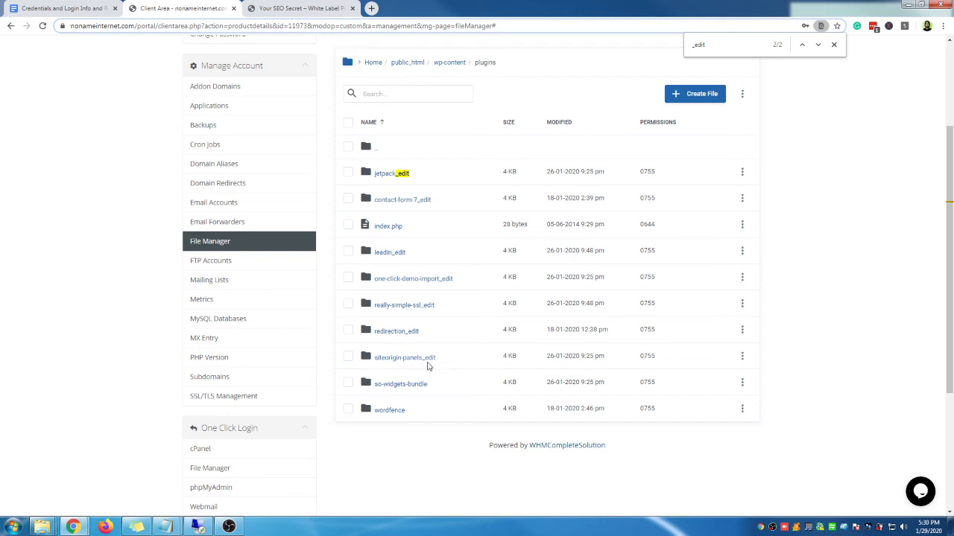
pyautogui.moveTo(427, 336); pyautogui.dragTo(376, 331)
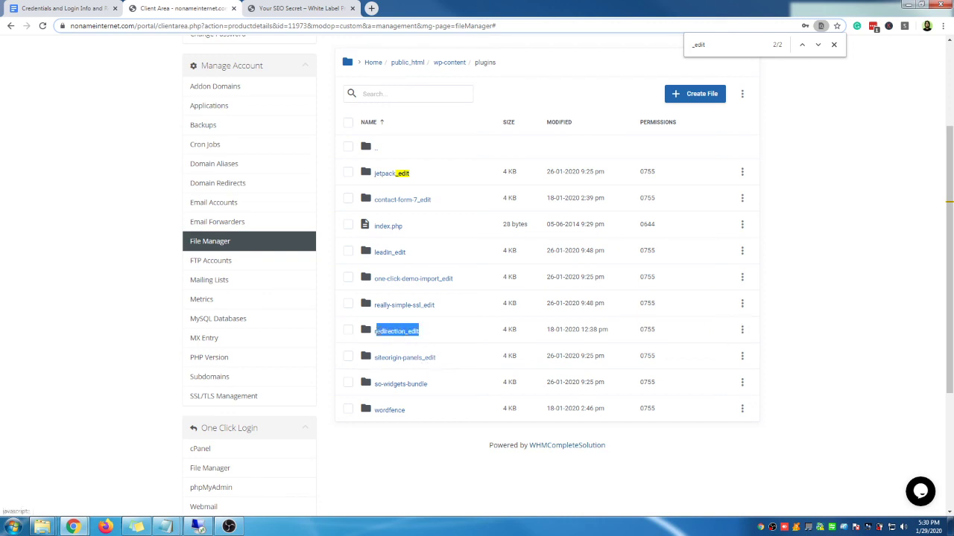
pyautogui.click(741, 331)
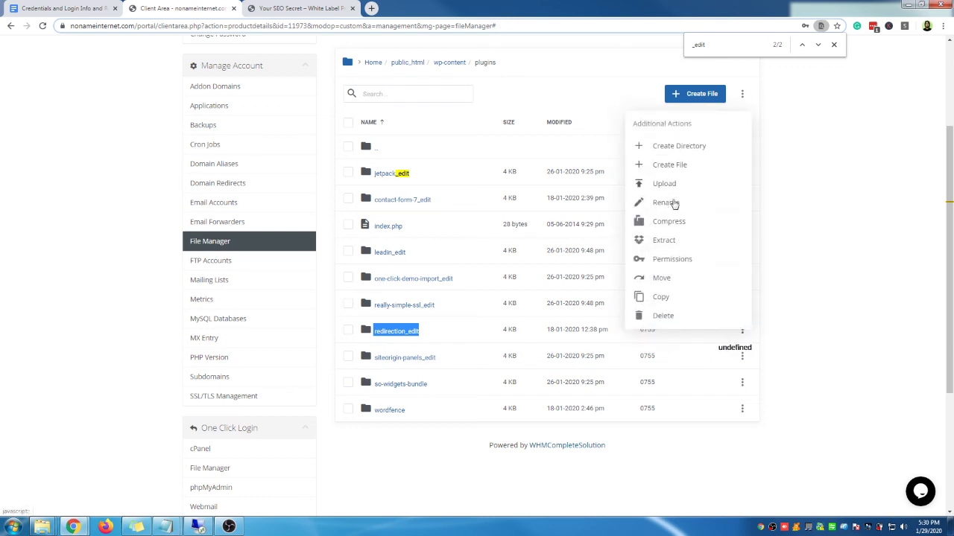
pyautogui.click(670, 204)
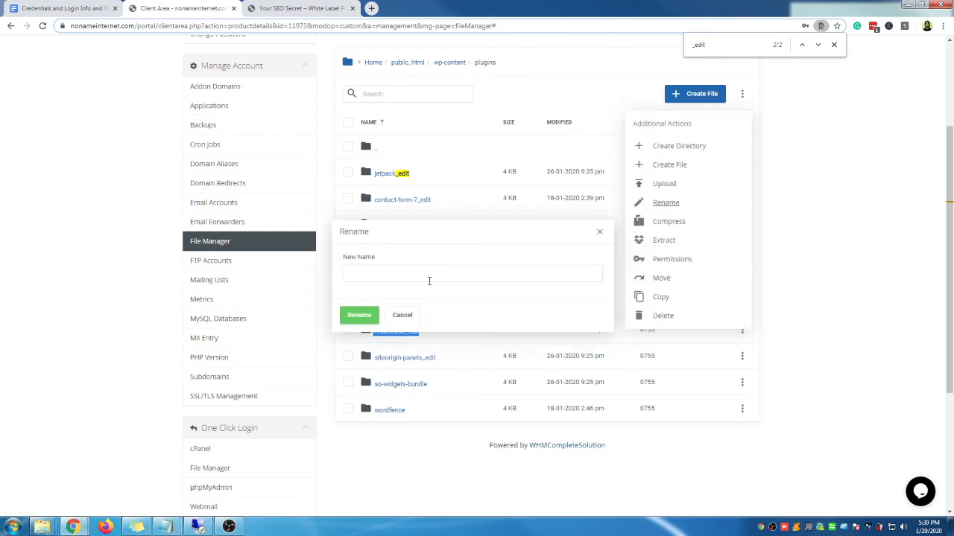
pyautogui.click(364, 315)
pyautogui.press('BackSpace')
pyautogui.press('BackSpace')
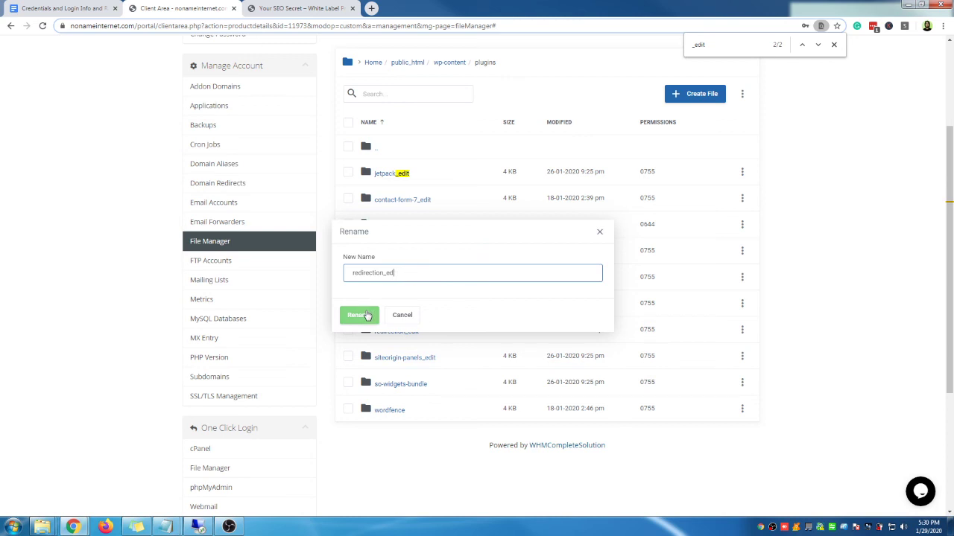
pyautogui.click(365, 316)
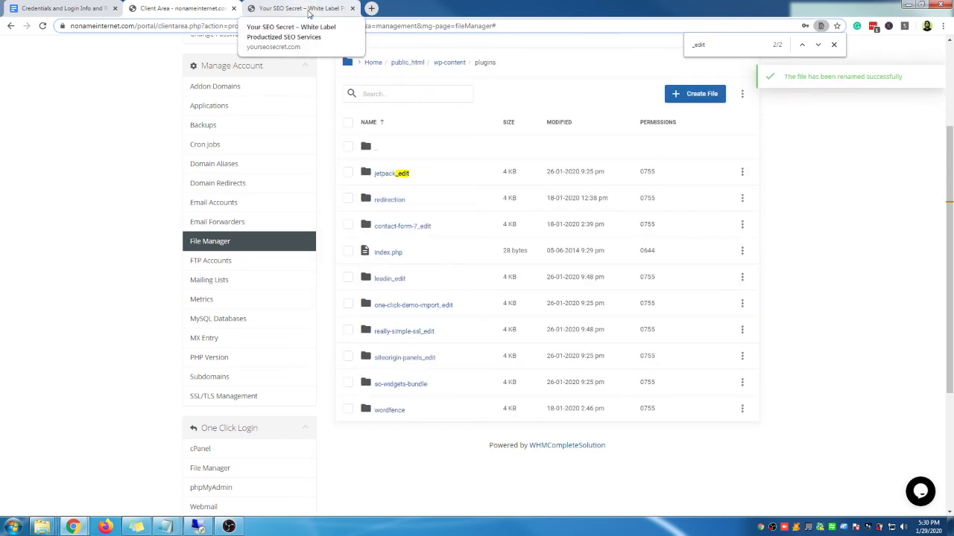
# Step: Reload the yourseosecret.com home page and look through its content with the redirection folder name restored
pyautogui.click(308, 13)
pyautogui.rightClick(309, 12)
pyautogui.click(323, 36)
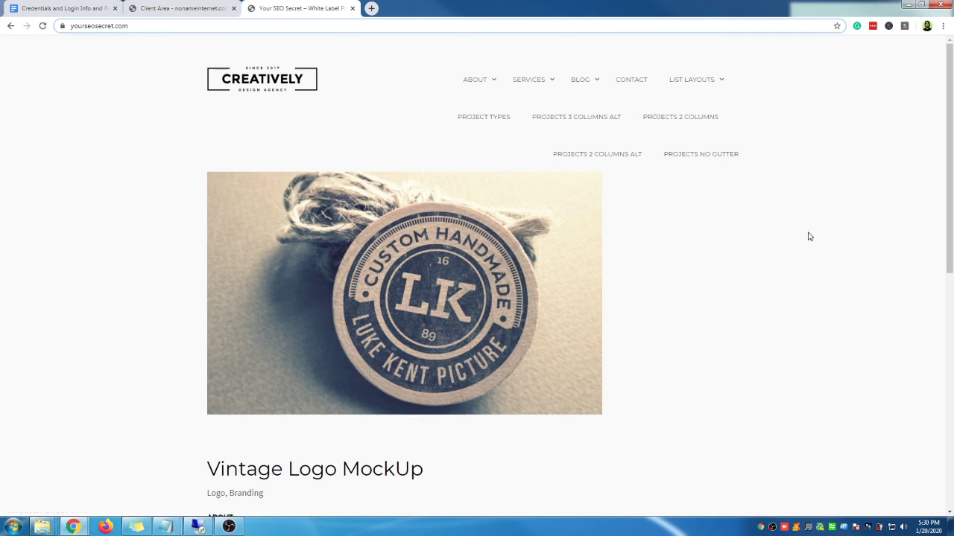
pyautogui.scroll(-10, 809, 239)
pyautogui.scroll(10, 807, 240)
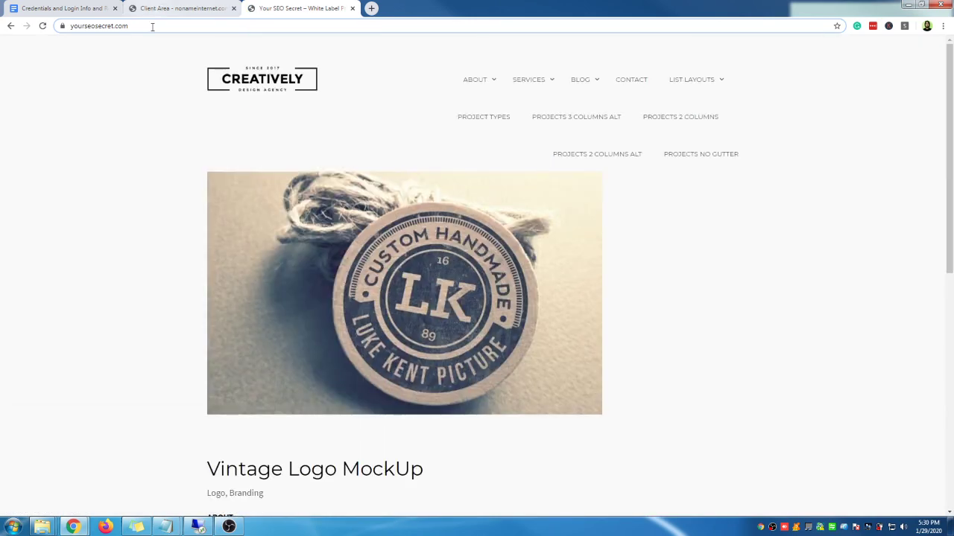